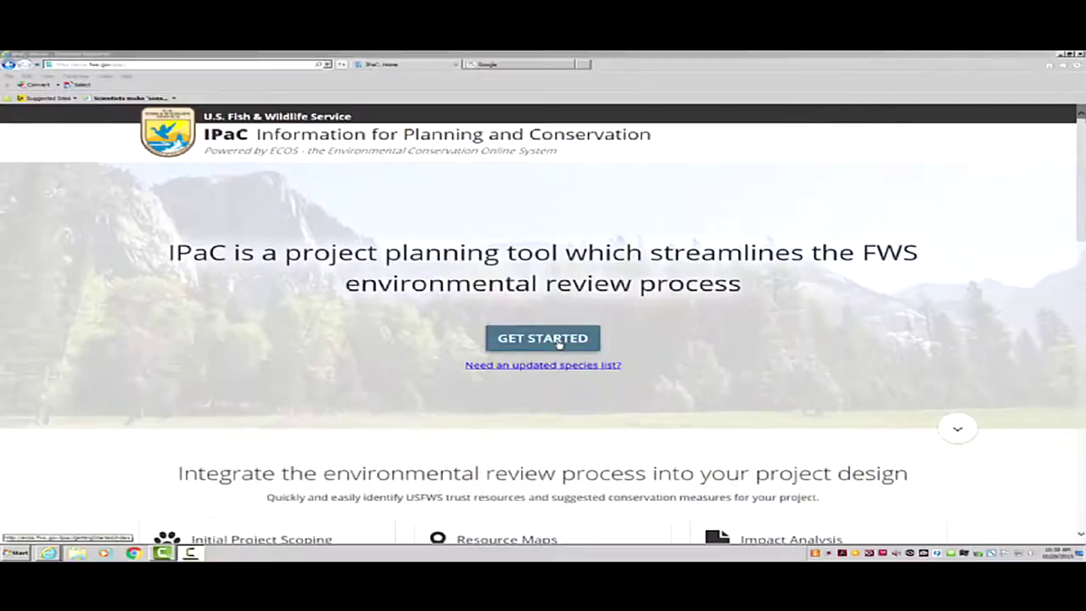
Start a new IPaC project and search 'taits' to centre the map on Taitsville, Missouri.
left_click(559, 339)
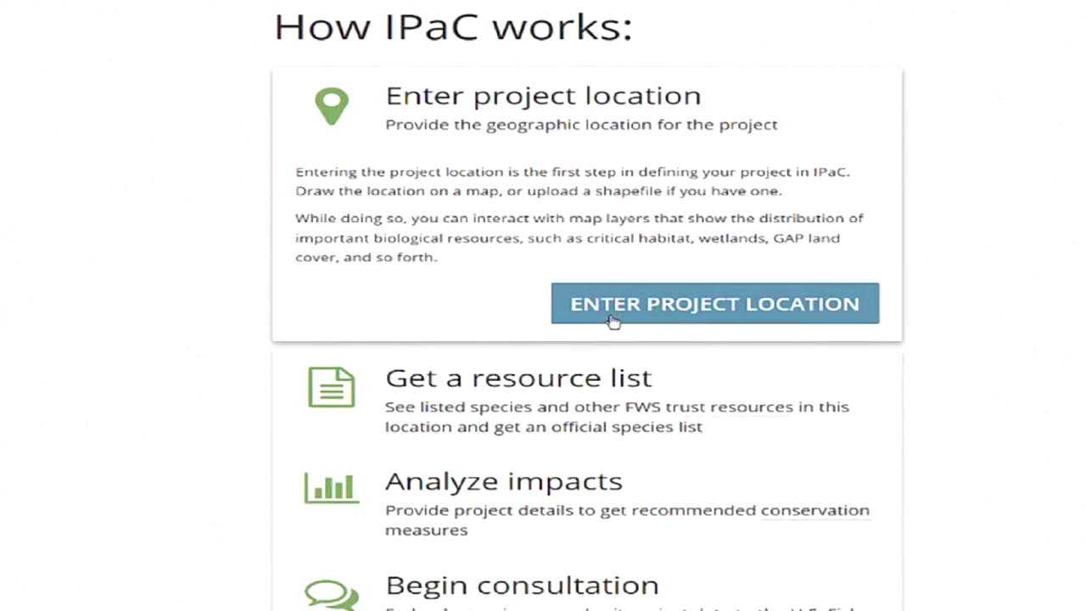
left_click(650, 315)
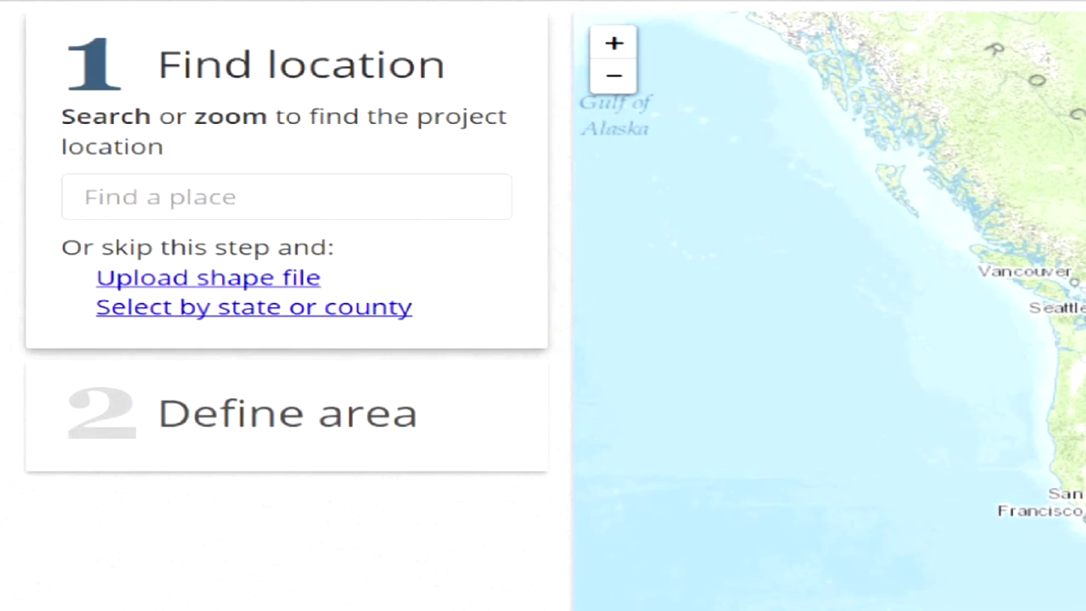
left_click(224, 203)
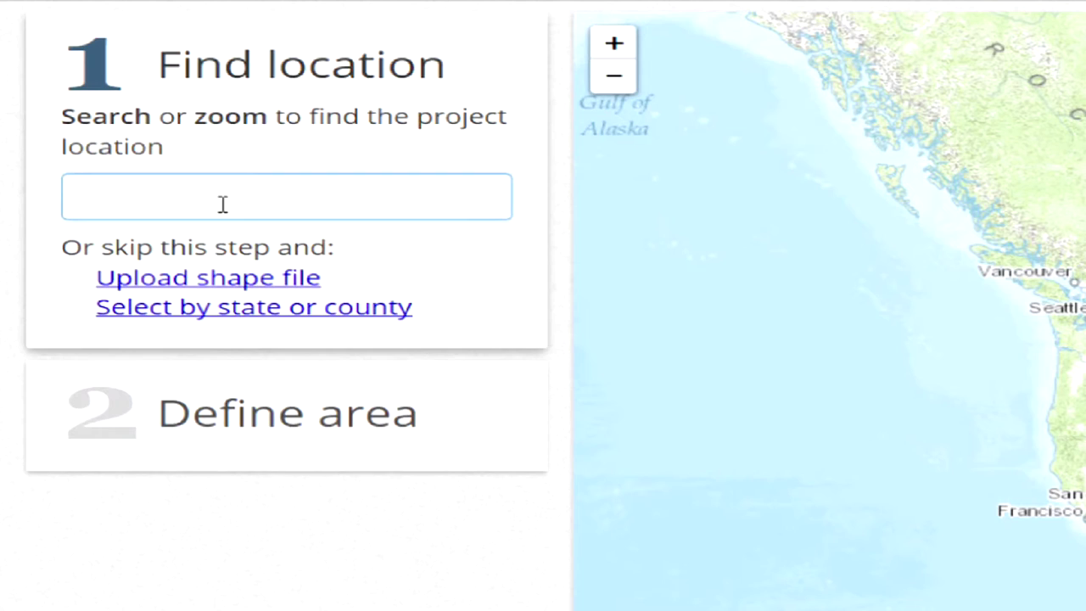
type("taits")
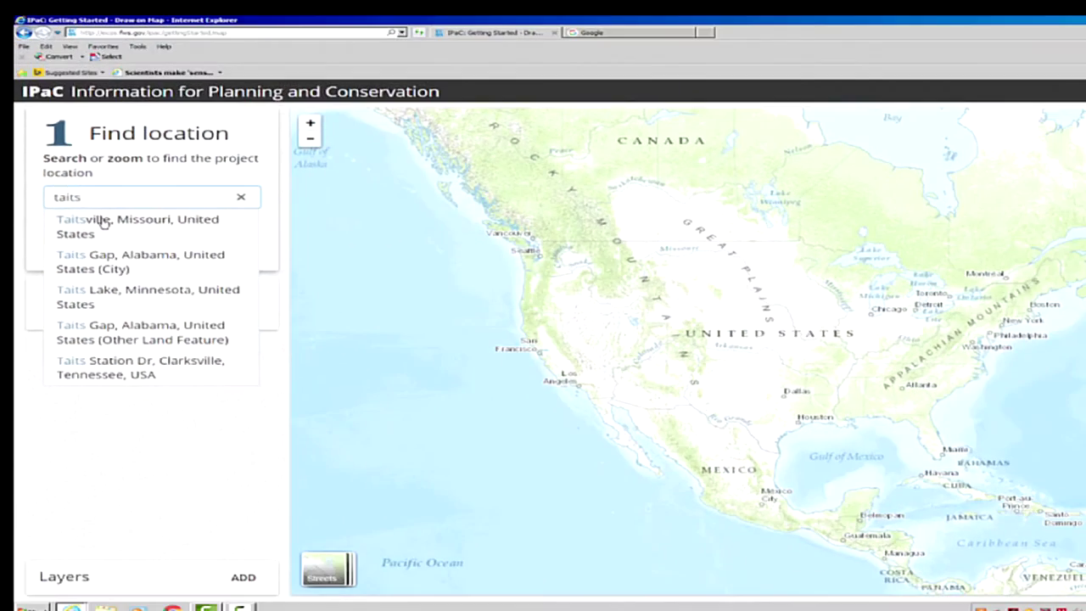
left_click(101, 221)
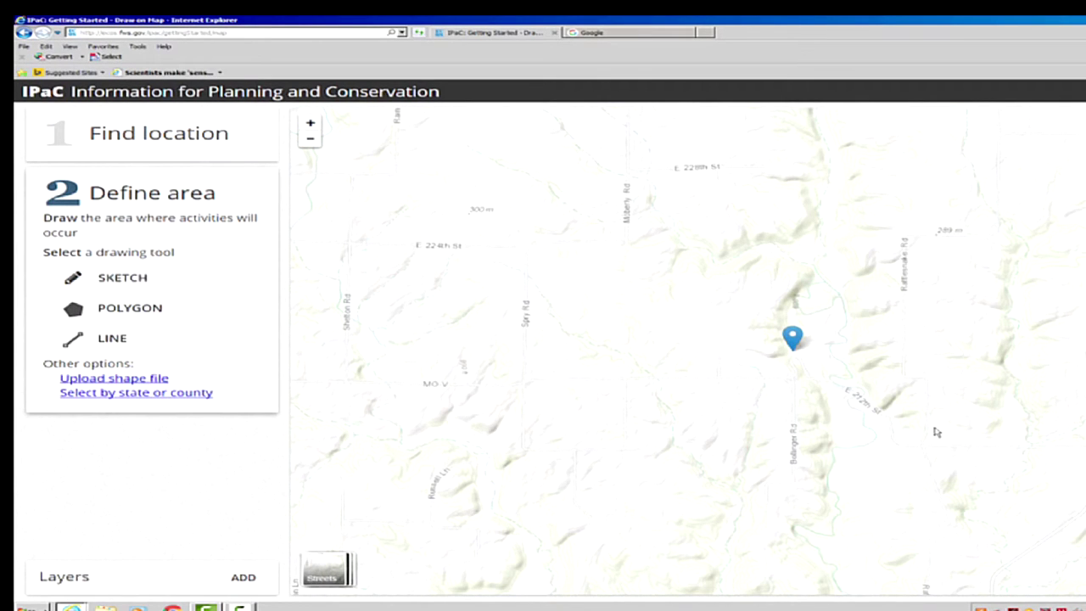
Zoom the map in on E 212th St east of Taitsville.
left_click_drag(1027, 448, 778, 371)
double_click(747, 399)
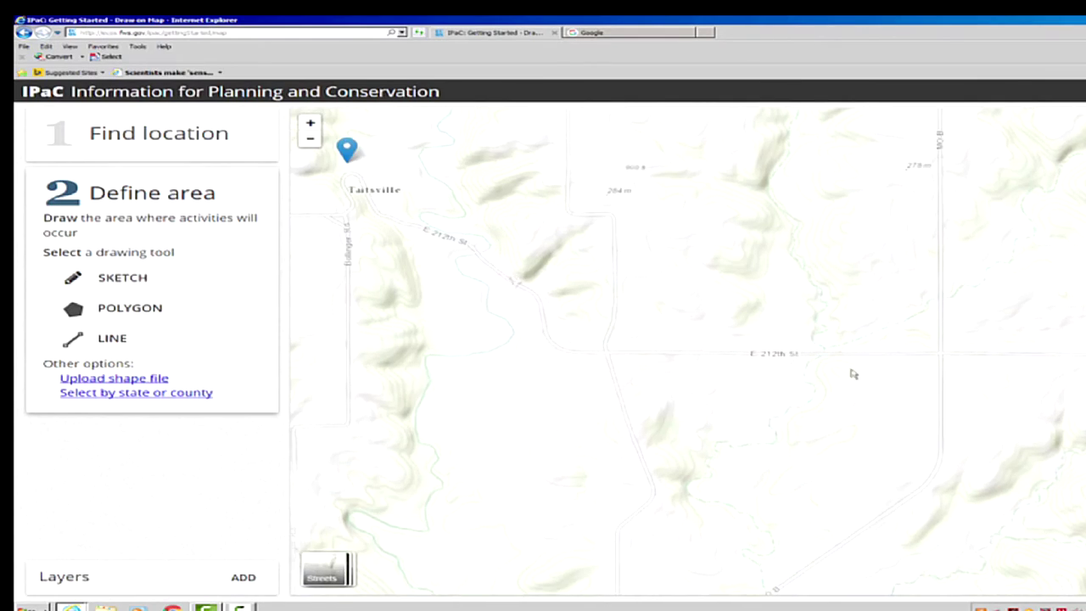
left_click_drag(825, 380, 771, 393)
double_click(739, 393)
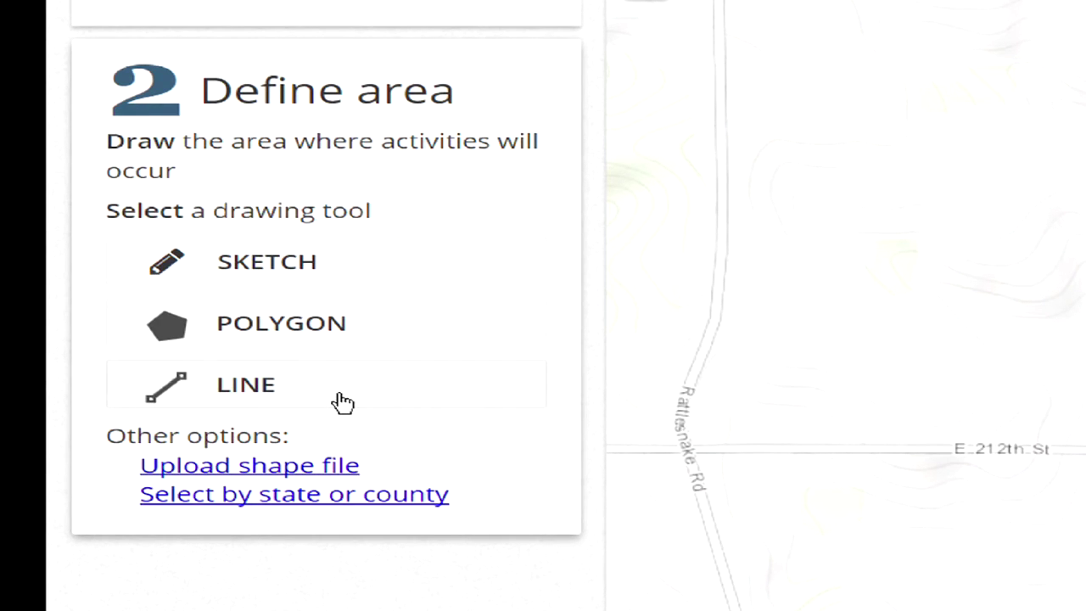
Draw a four-corner polygon around E 212th St and confirm the 6.82-acre project area.
left_click(306, 334)
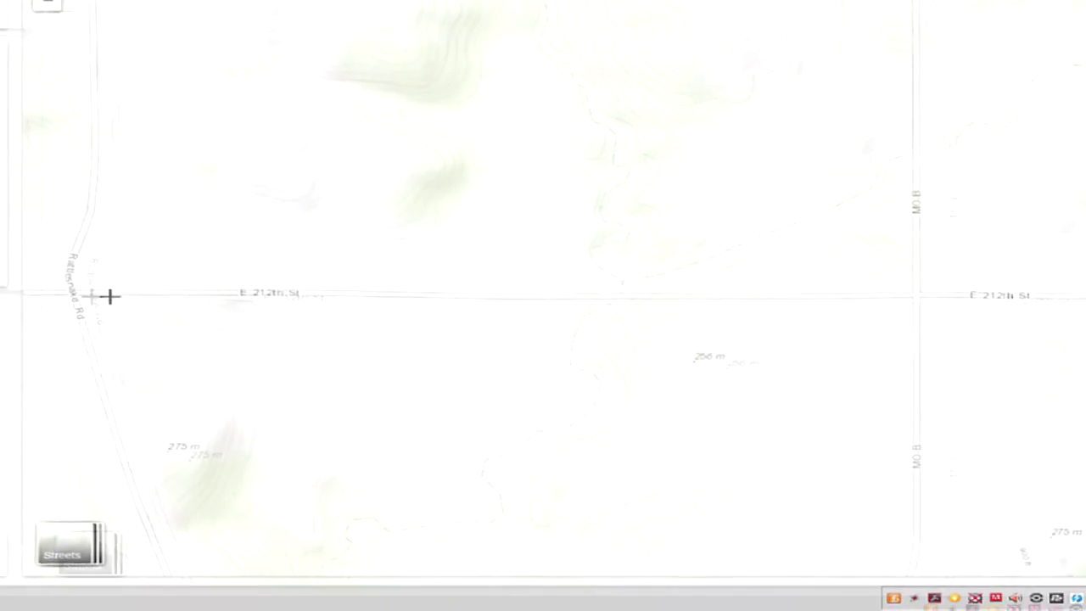
left_click(457, 283)
left_click(762, 282)
left_click(763, 310)
double_click(455, 309)
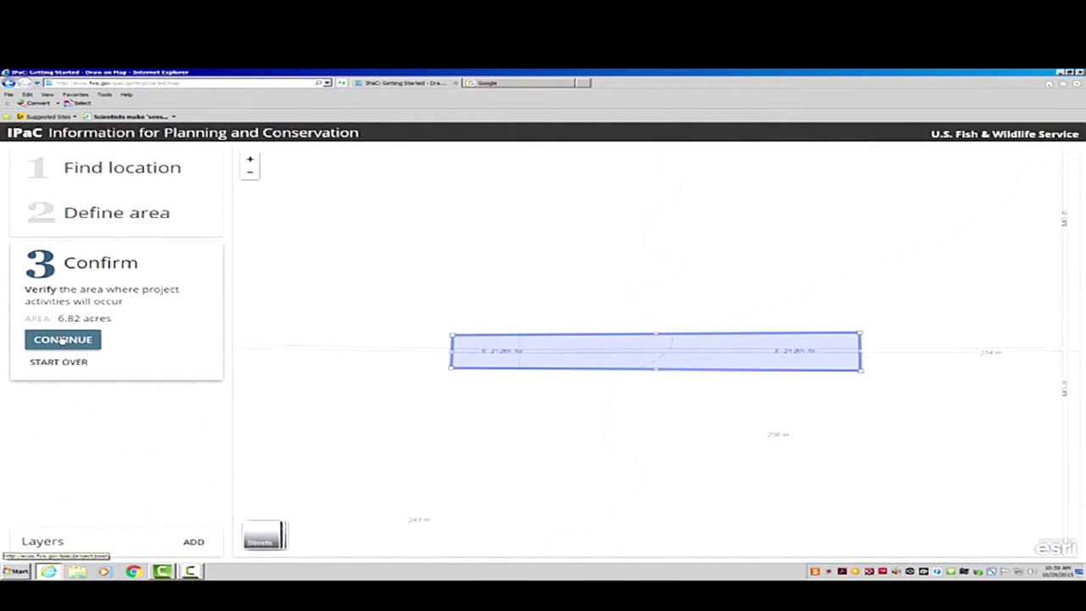
left_click(62, 339)
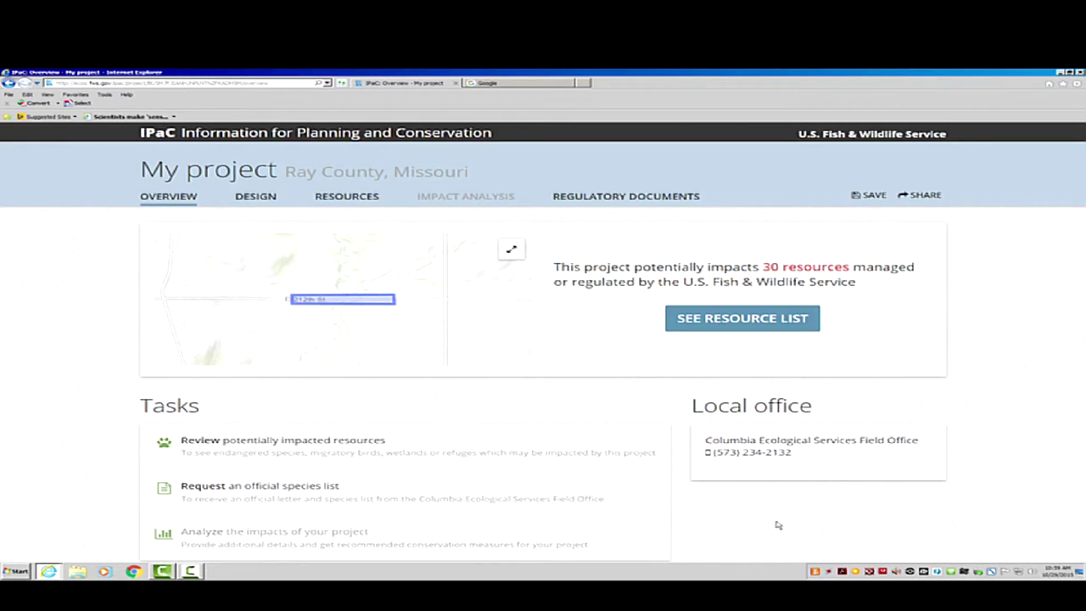
Open the Official Species List Request form and enter project name 'Ray County,m BRO-B089(26)'.
scroll(778, 525, "down", 2)
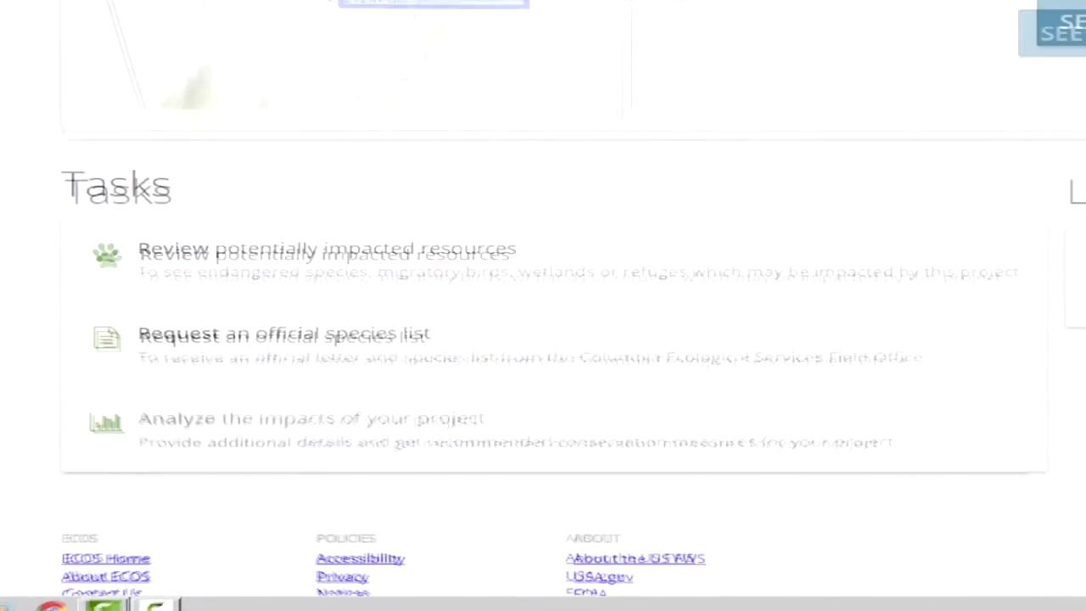
left_click(386, 297)
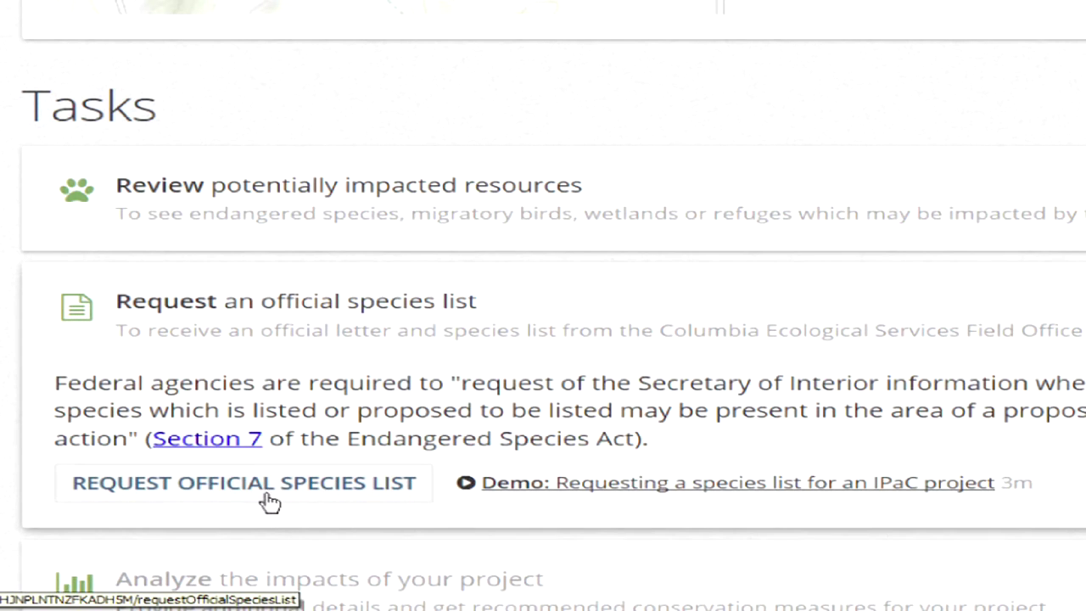
left_click(255, 499)
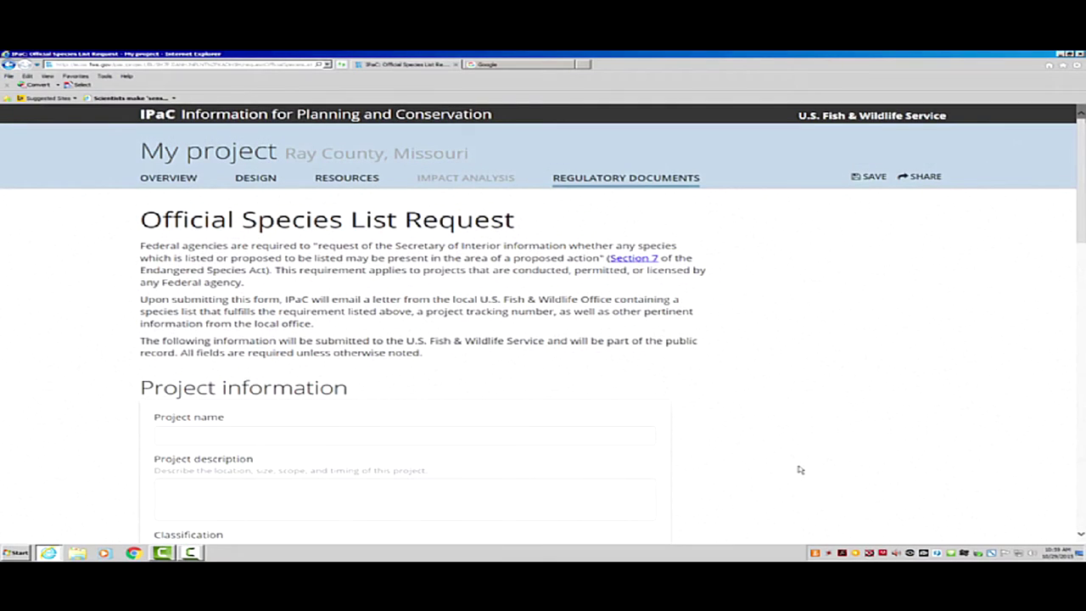
scroll(799, 470, "down", 1)
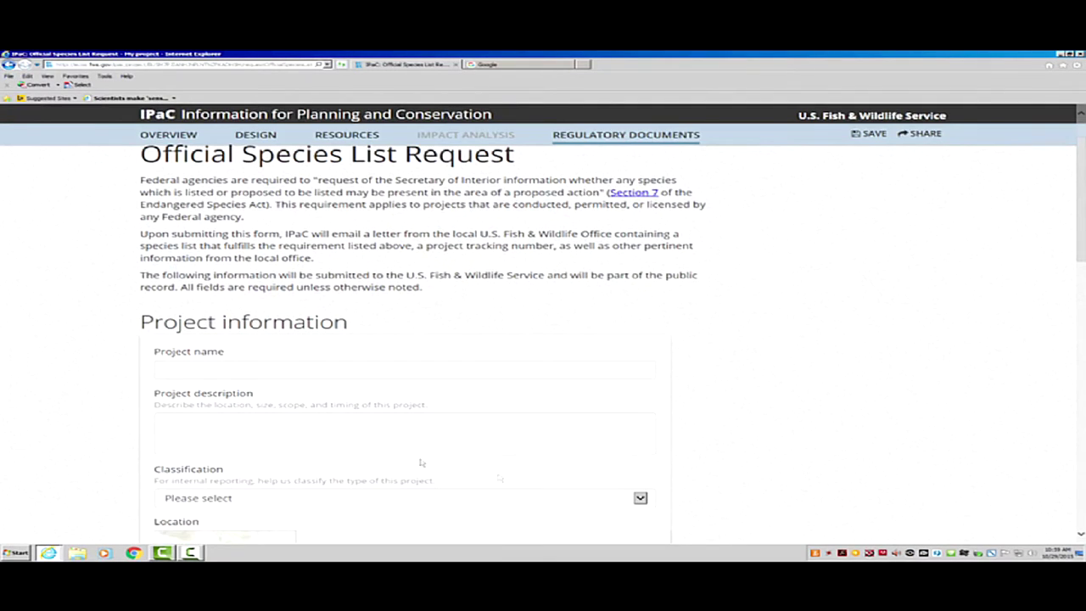
left_click(252, 372)
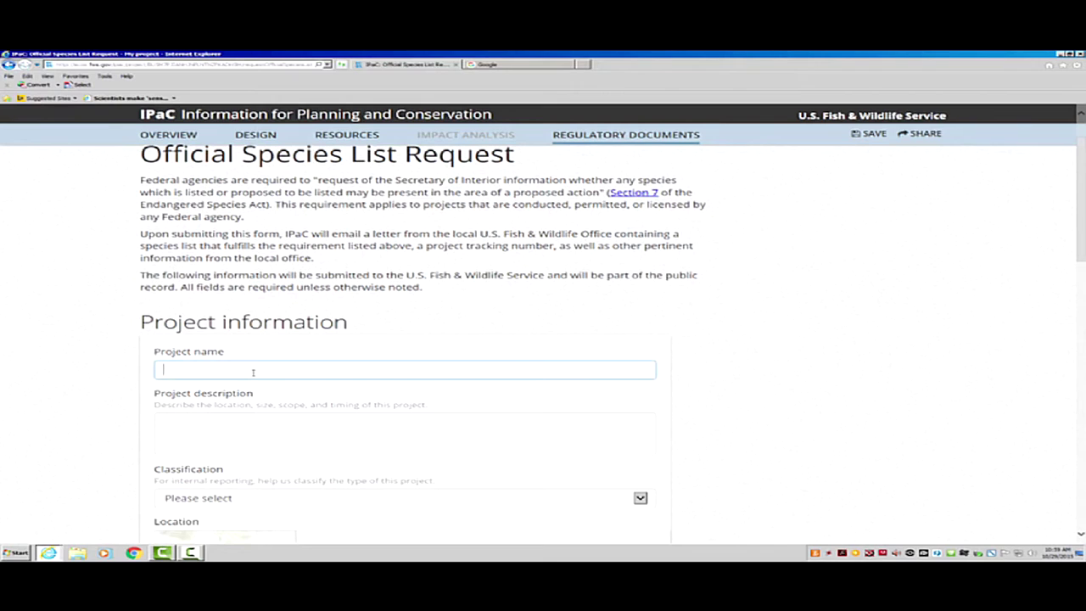
type("Ray County,m BRO-")
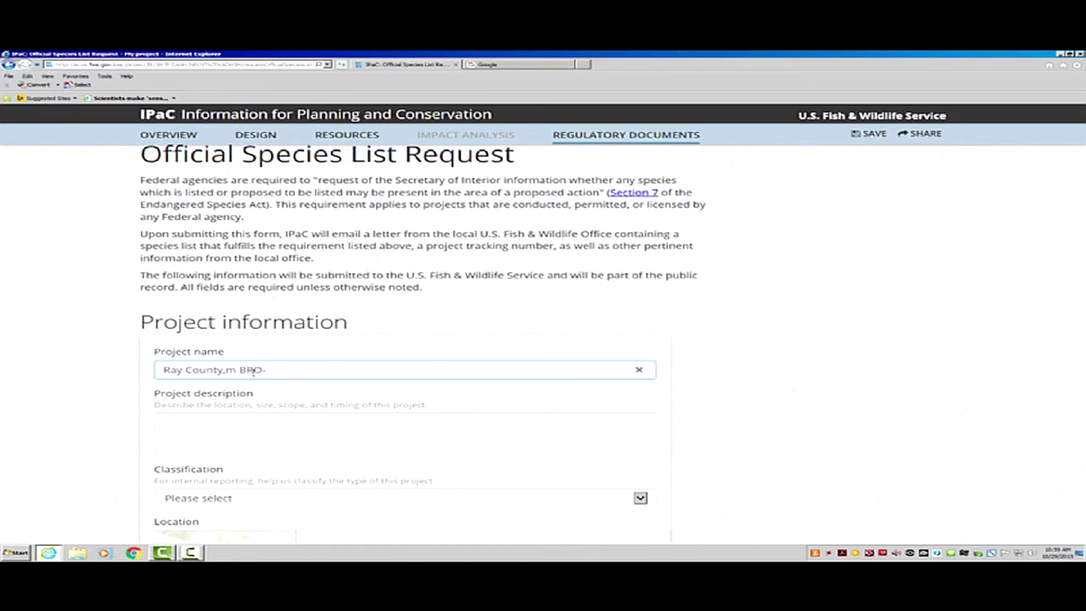
type("89(26")
Enter the project description 'bridge replace, guardrail, tree clearing'.
left_click(274, 421)
type("bridge")
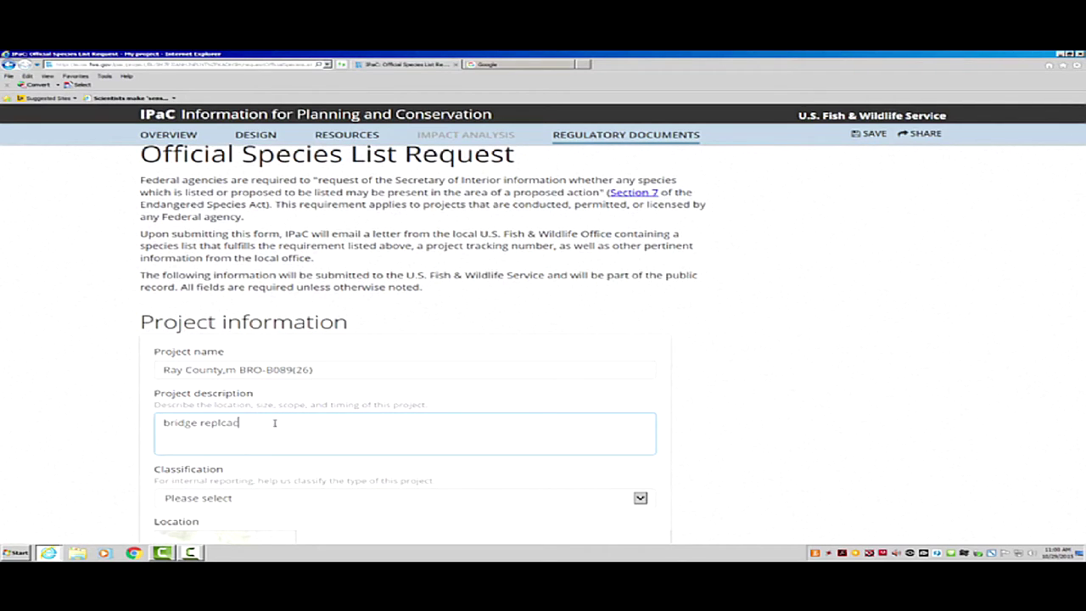
type(" replac")
key("BackSpace")
type("ac")
type("e, guardrail,")
type("tree clearing")
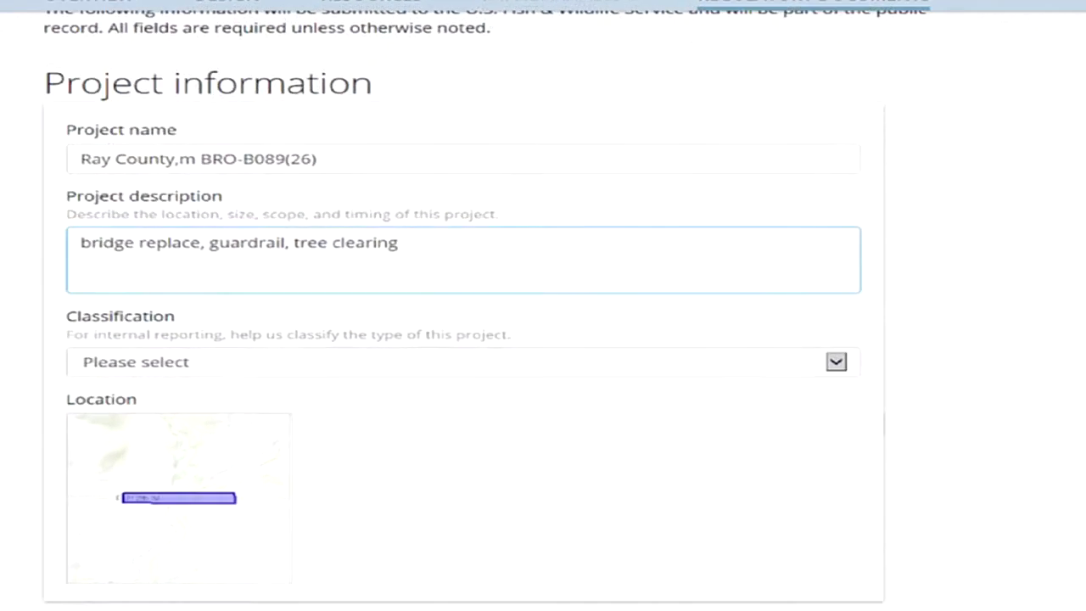
Set the project classification to Transportation.
scroll(921, 473, "down", 2)
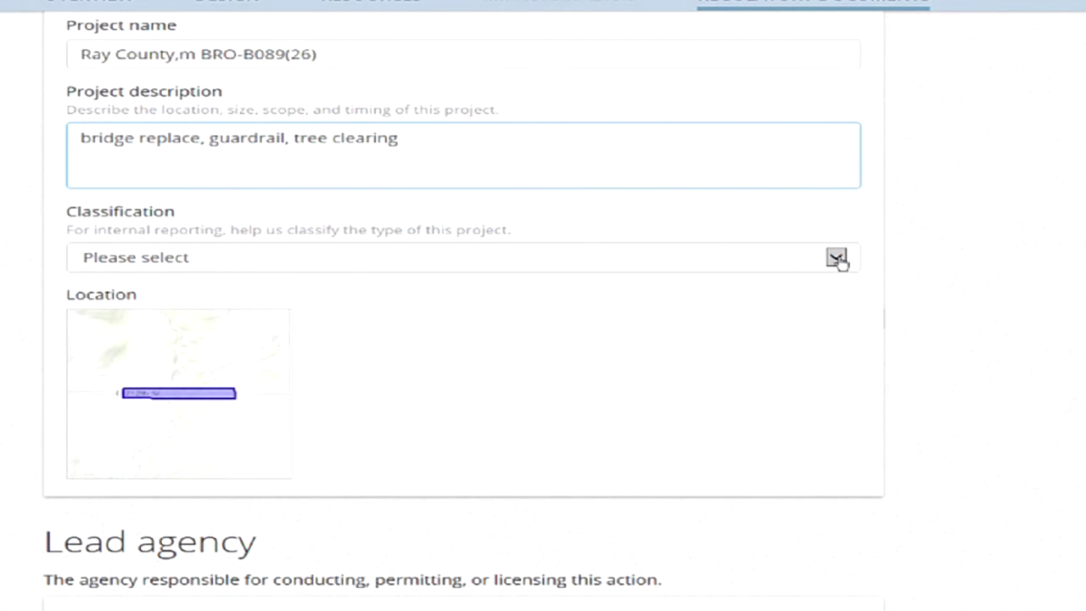
left_click(837, 259)
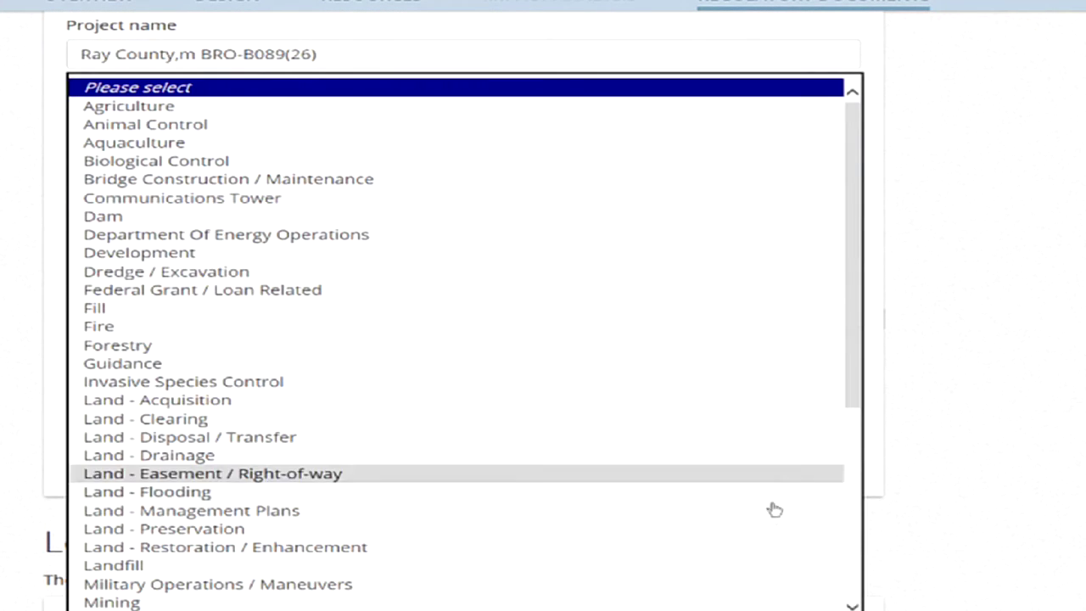
left_click(845, 587)
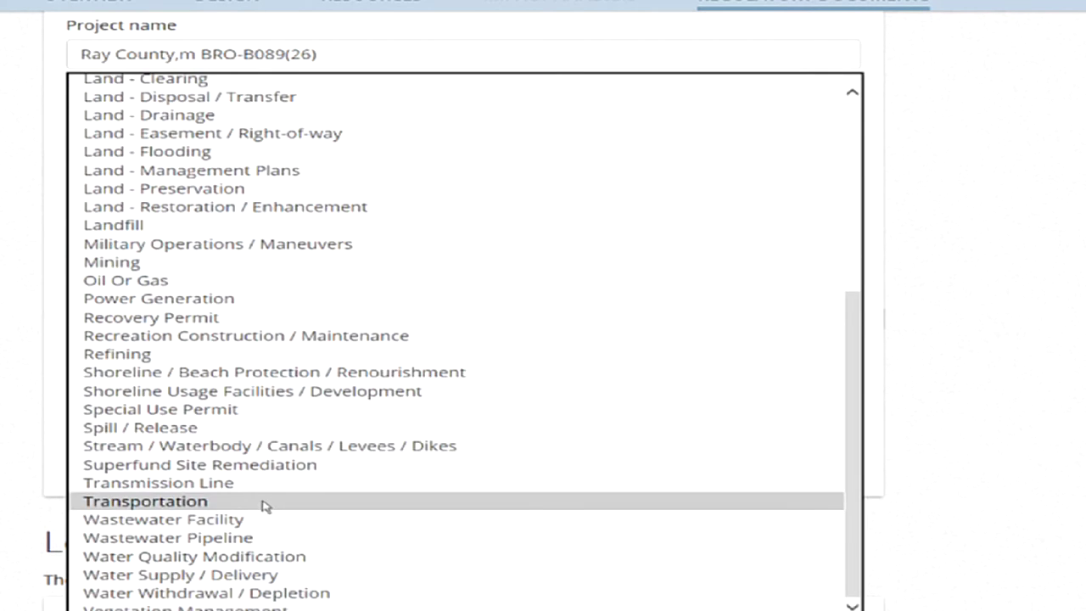
left_click(266, 502)
scroll(995, 439, "down", 5)
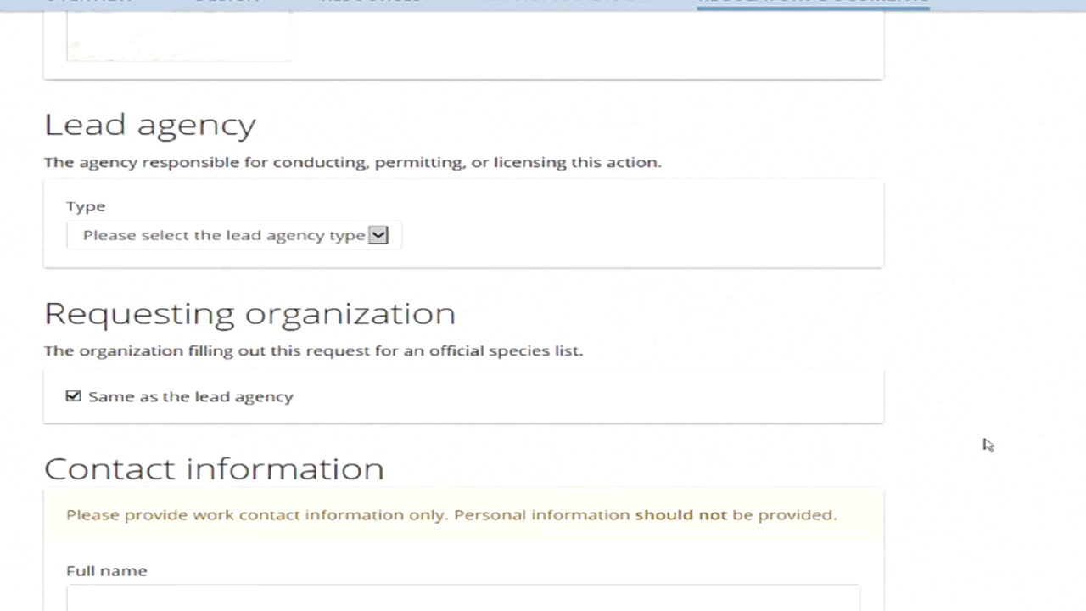
Set the lead agency to Federal agency, Department Of Transportation (DOT), Federal Highway Administration (FHwA).
left_click(378, 236)
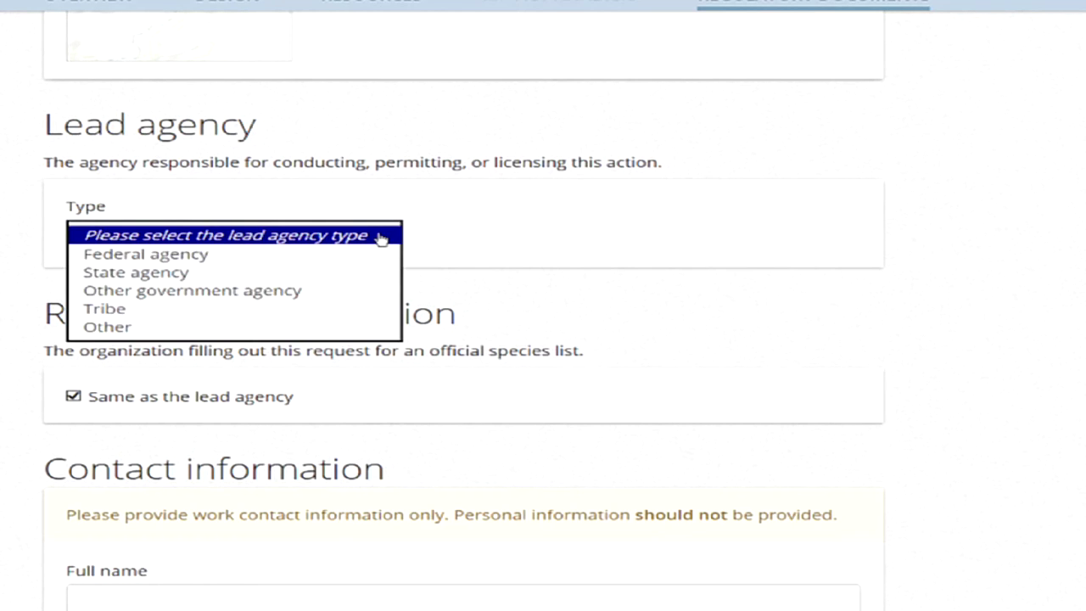
left_click(352, 253)
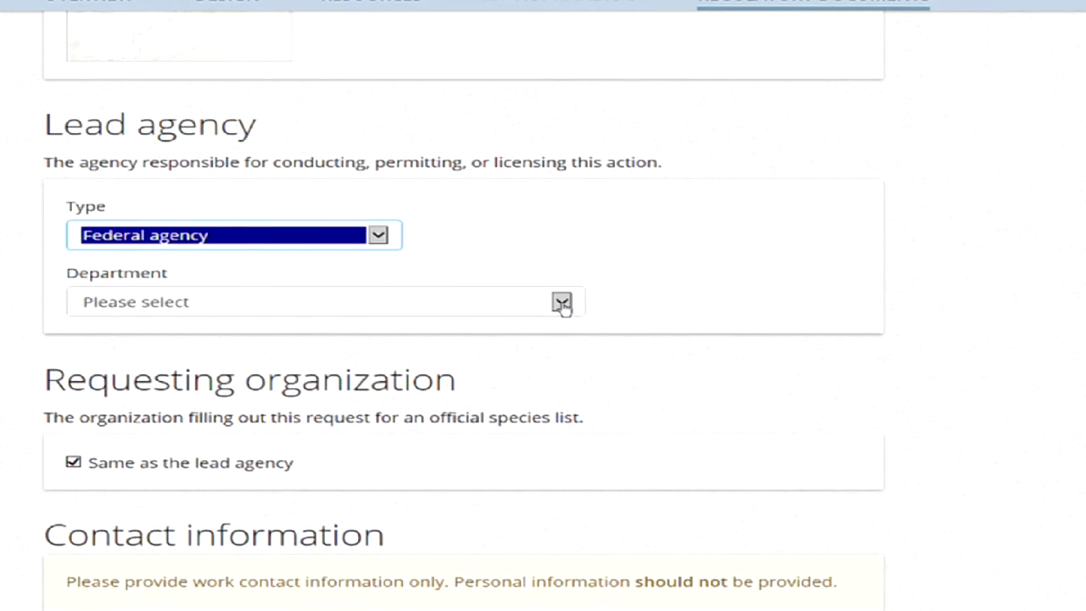
left_click(562, 303)
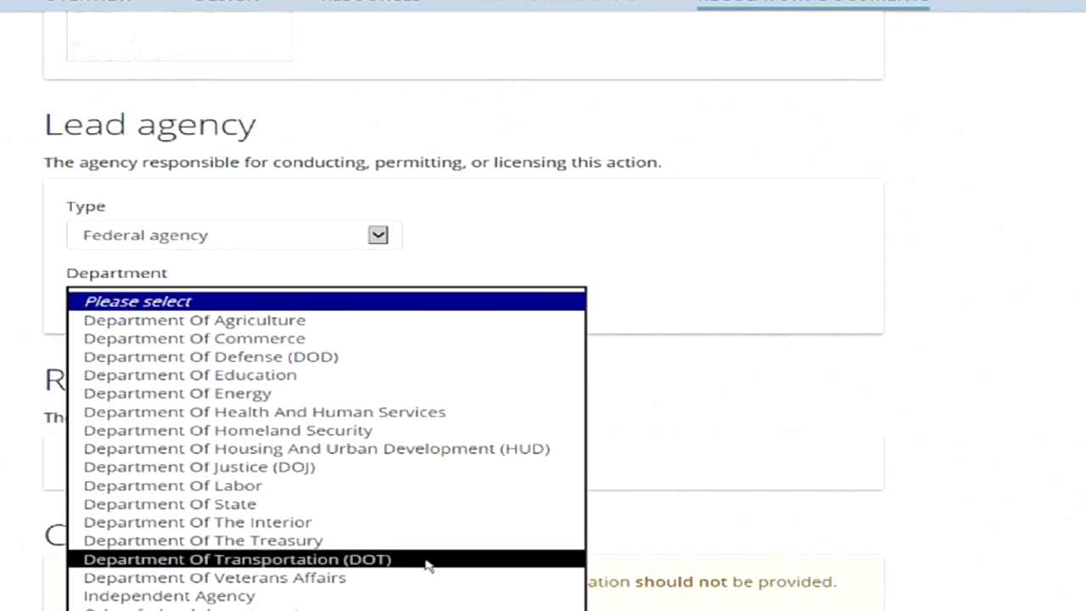
left_click(429, 560)
left_click(635, 374)
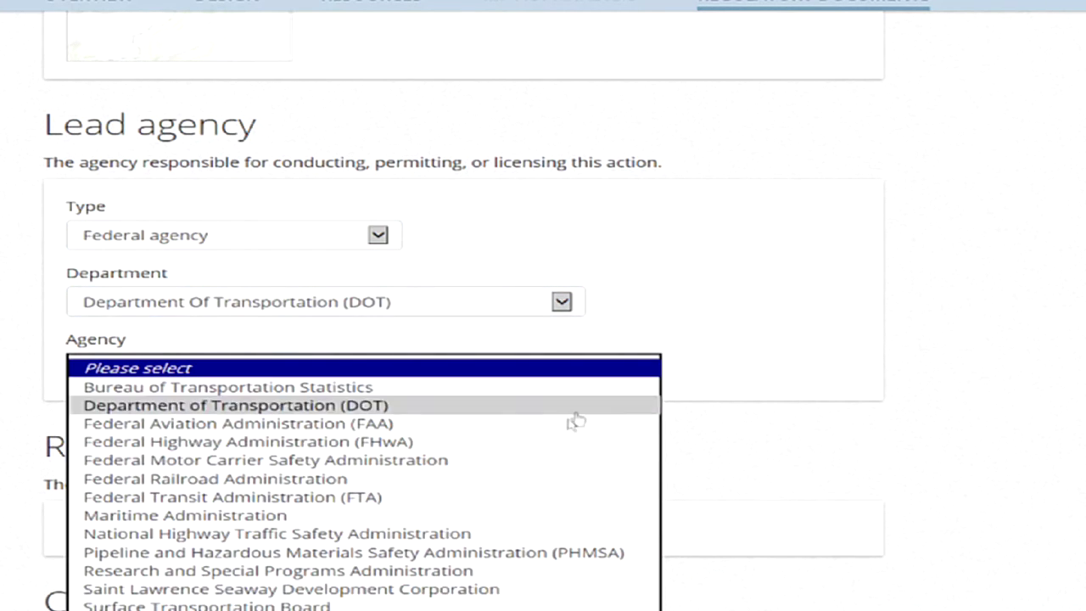
left_click(548, 441)
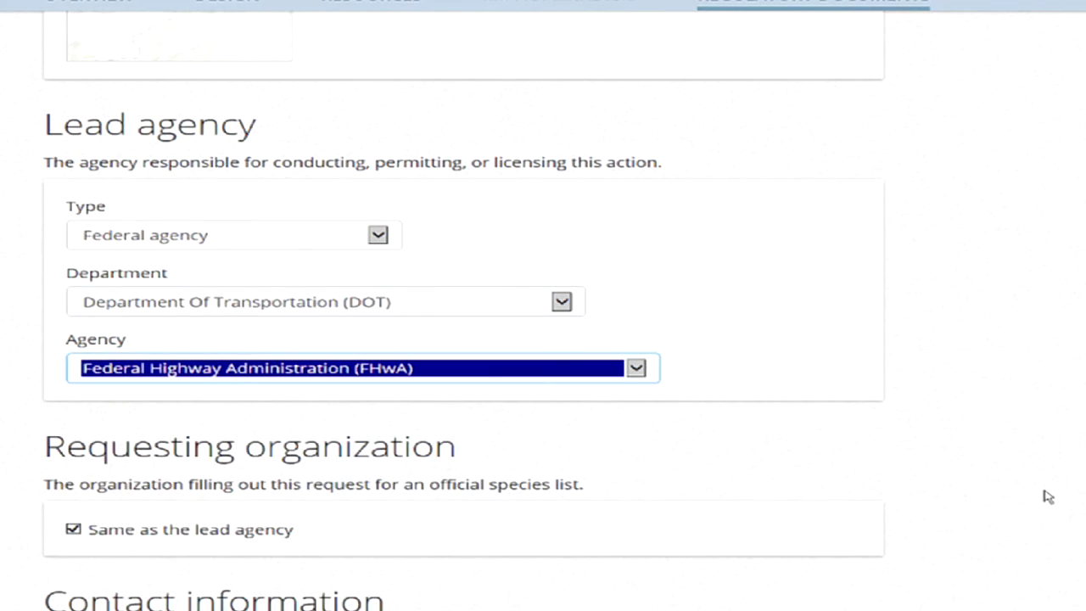
scroll(1047, 495, "down", 2)
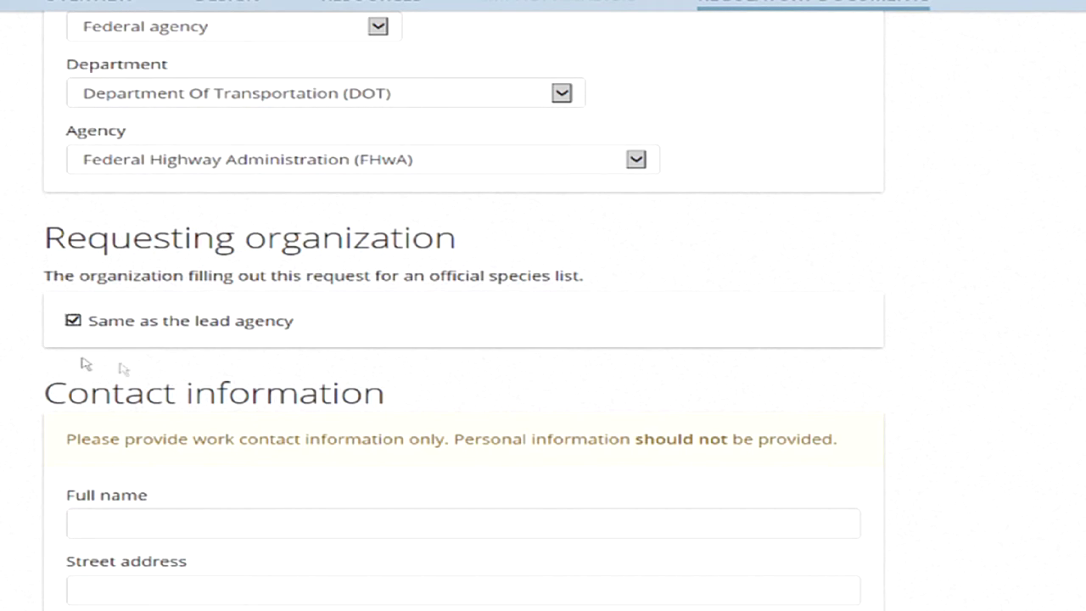
Uncheck 'Same as the lead agency' and set the requester to Consultant 'Burns and McDonnell'.
left_click(73, 324)
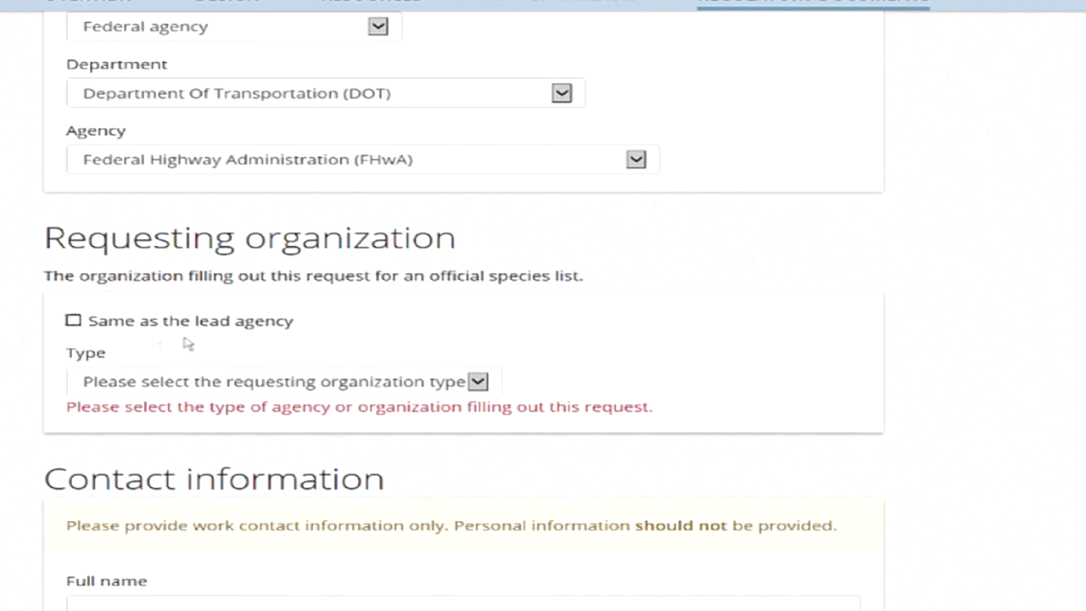
left_click(479, 383)
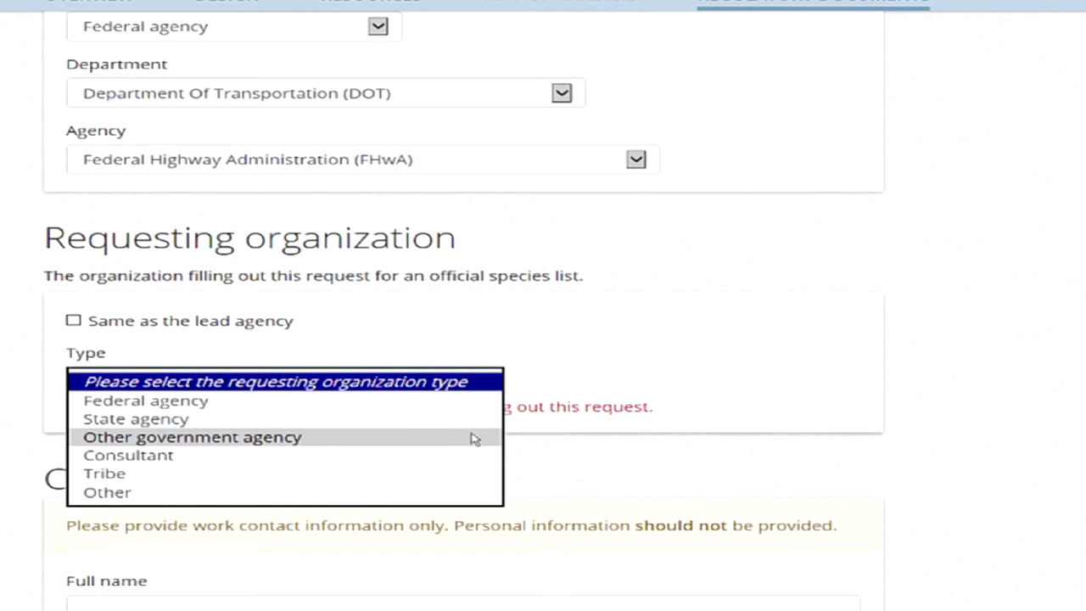
left_click(408, 456)
left_click(392, 447)
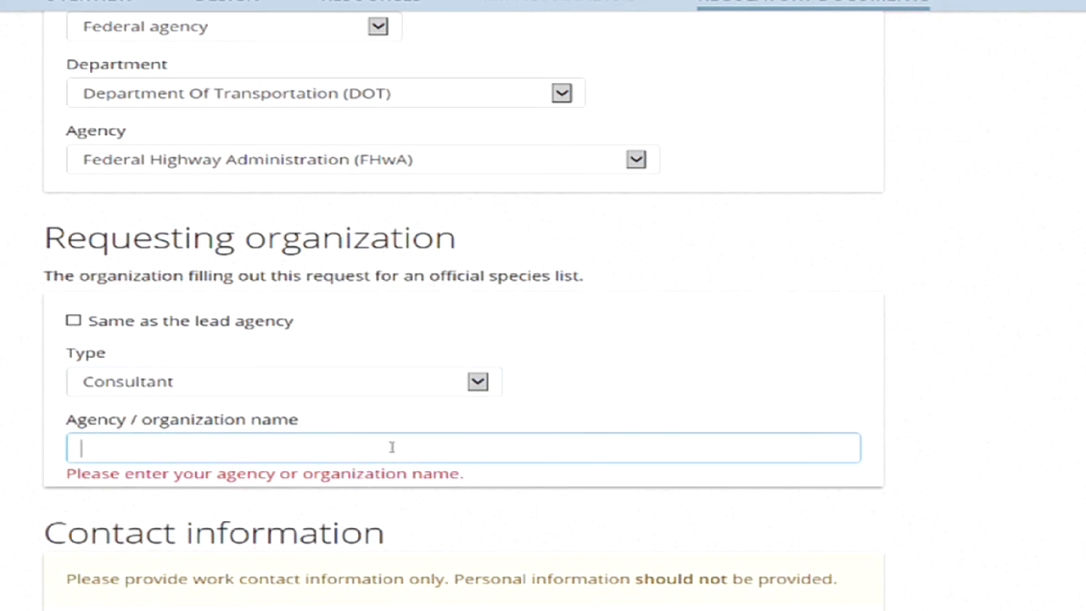
type("Burns and McDonnell")
left_click(892, 533)
scroll(896, 535, "down", 2)
scroll(896, 535, "down", 1)
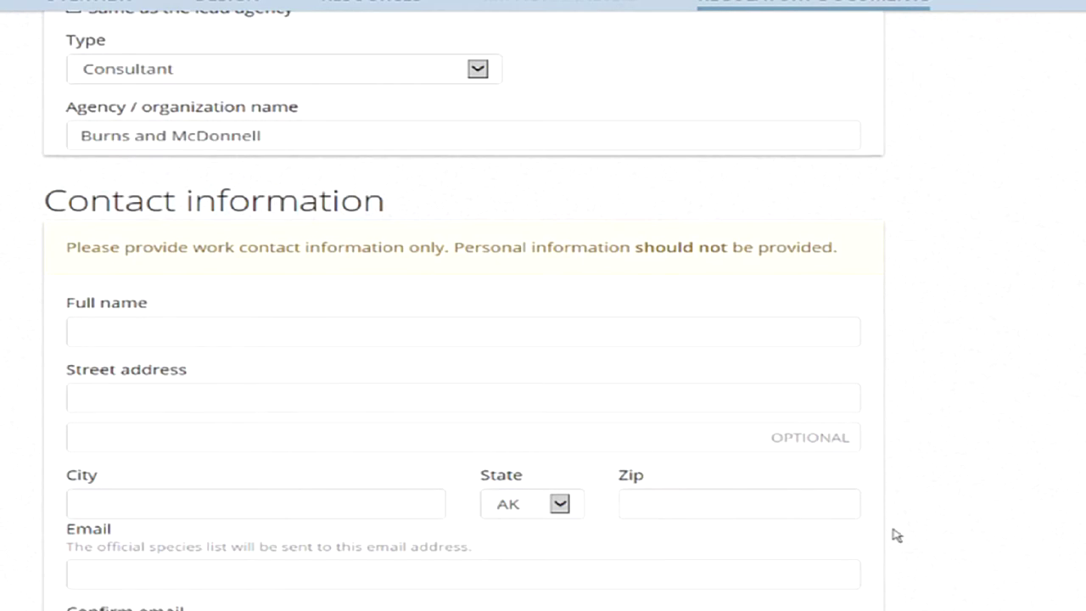
left_click(115, 330)
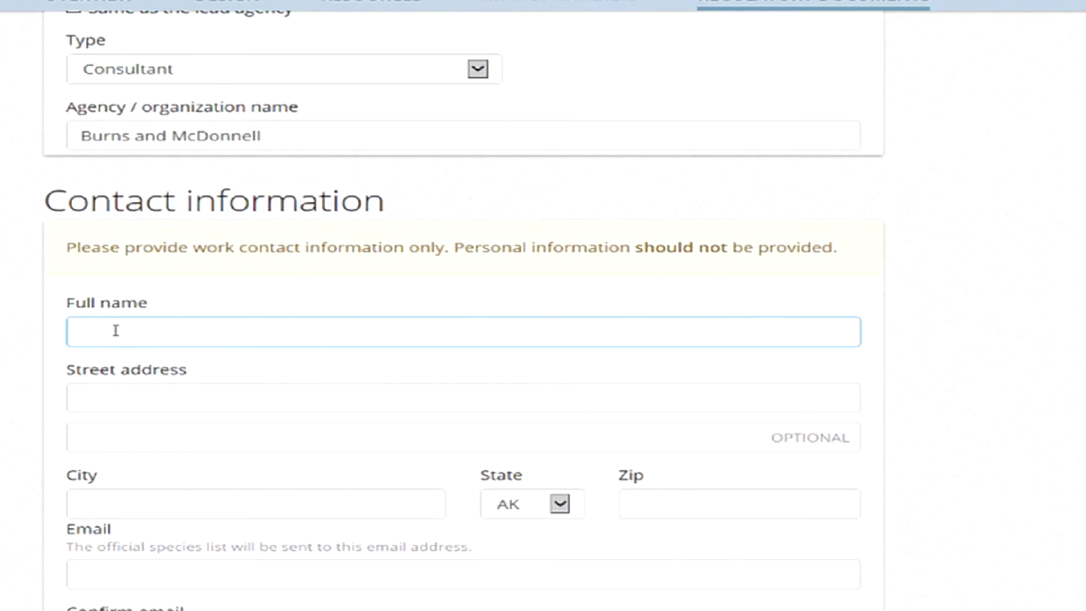
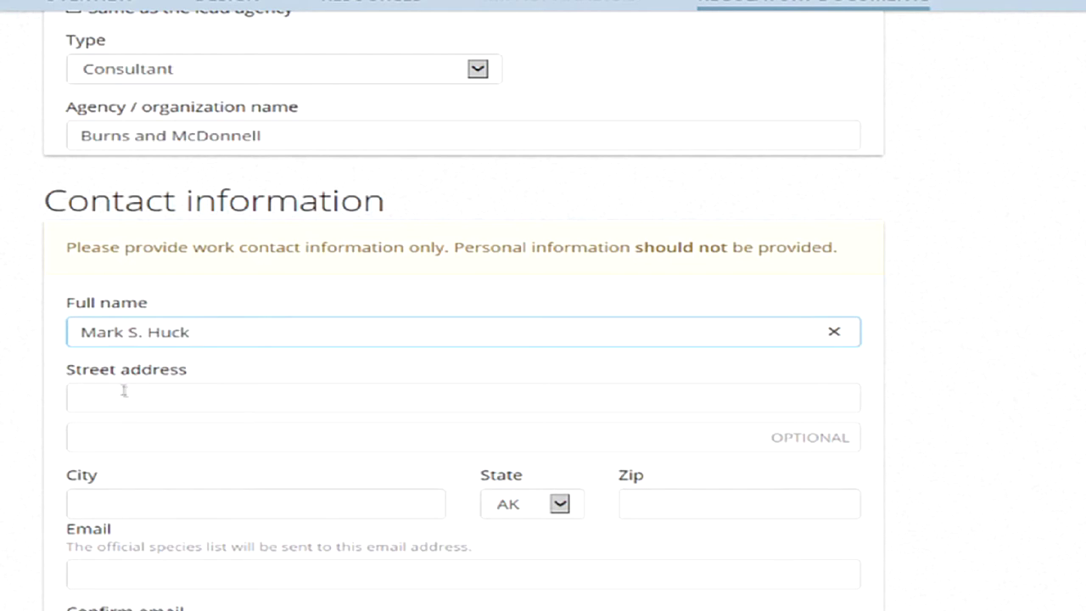
Enter the contact's full name and e-mail address, then re-enter the e-mail to confirm it.
left_click(130, 395)
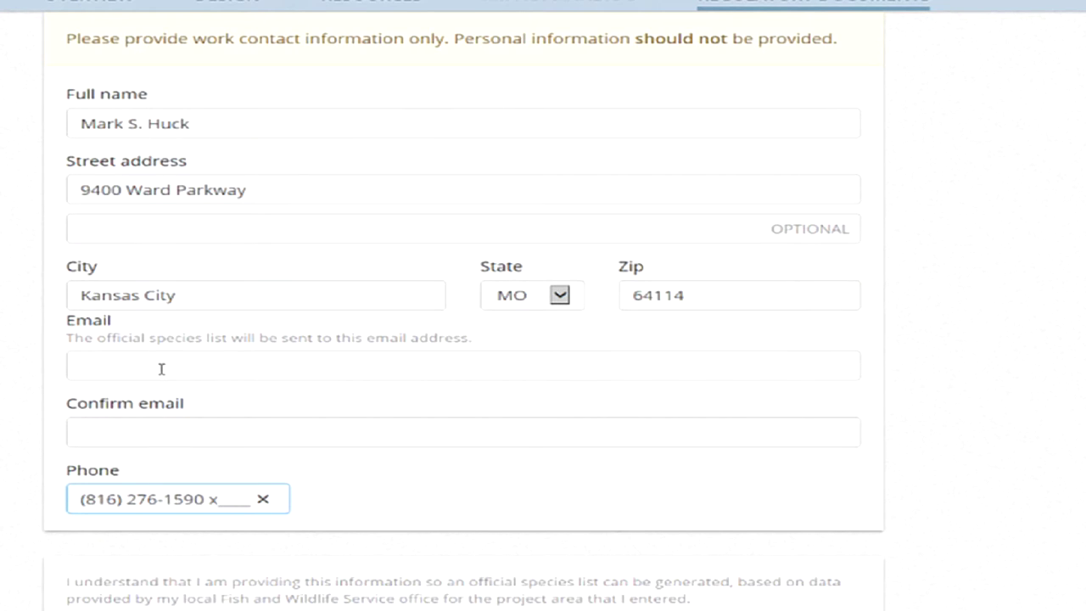
left_click(161, 368)
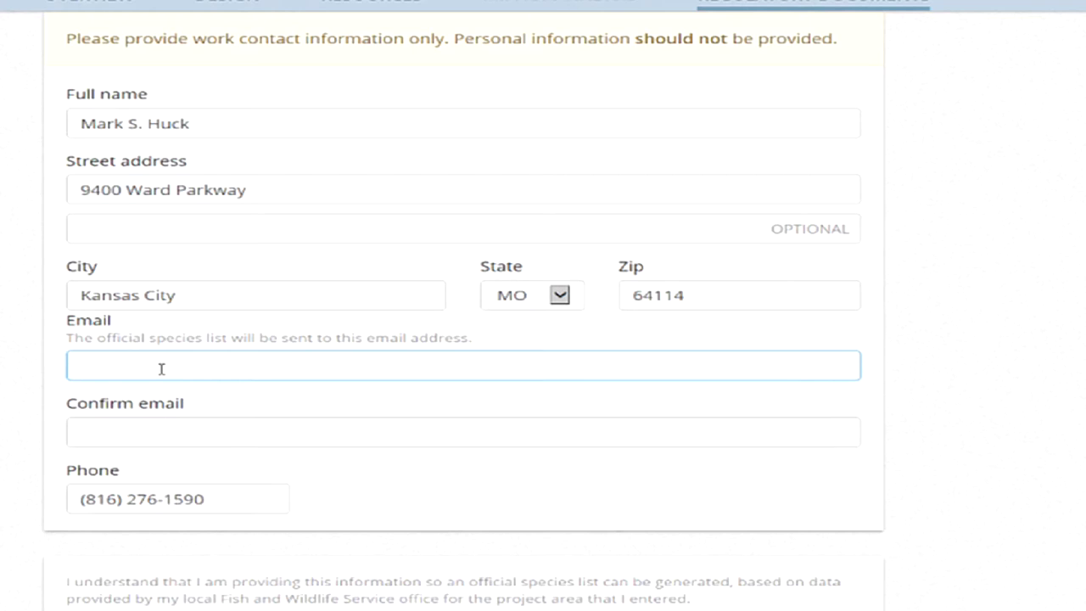
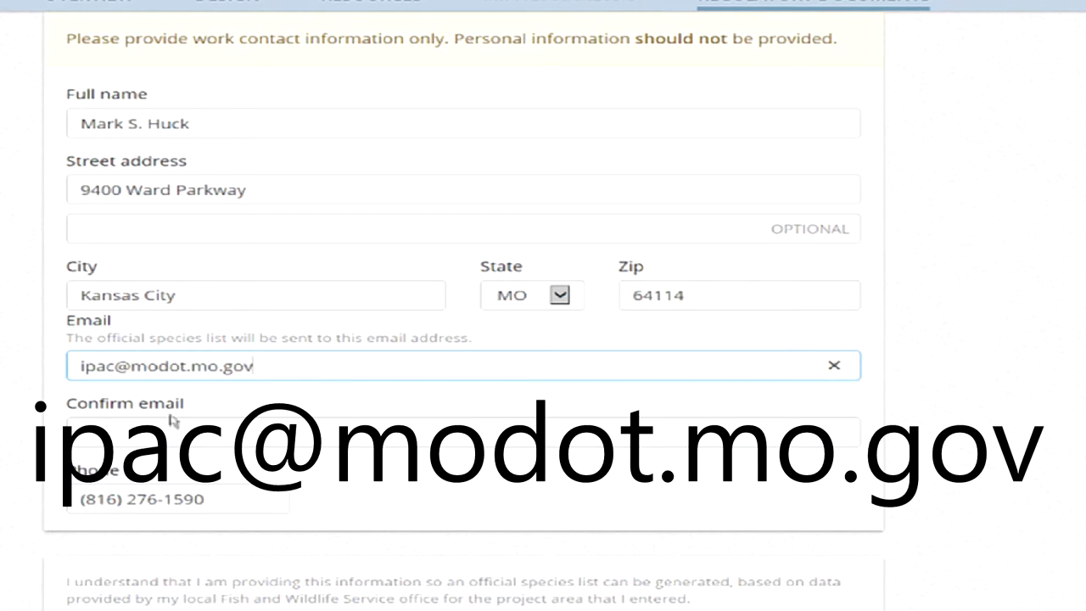
left_click(172, 441)
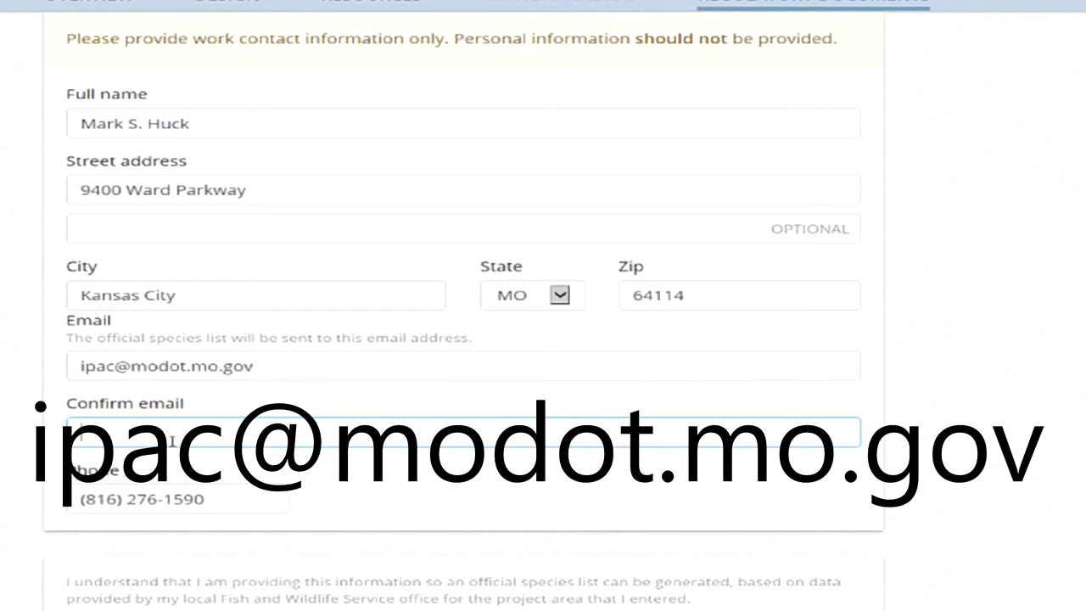
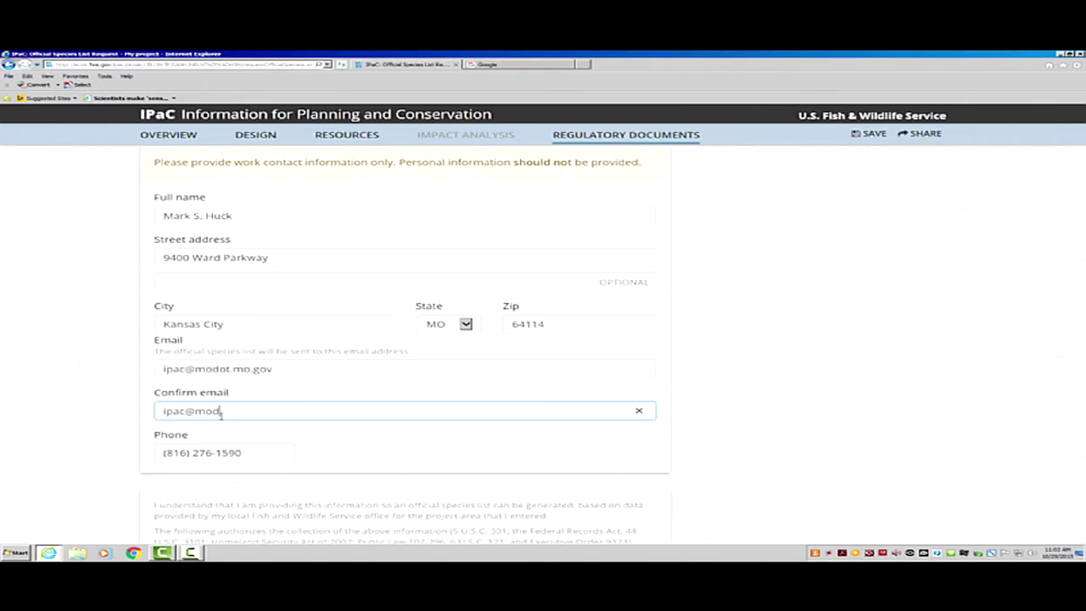
scroll(725, 452, "down", 1)
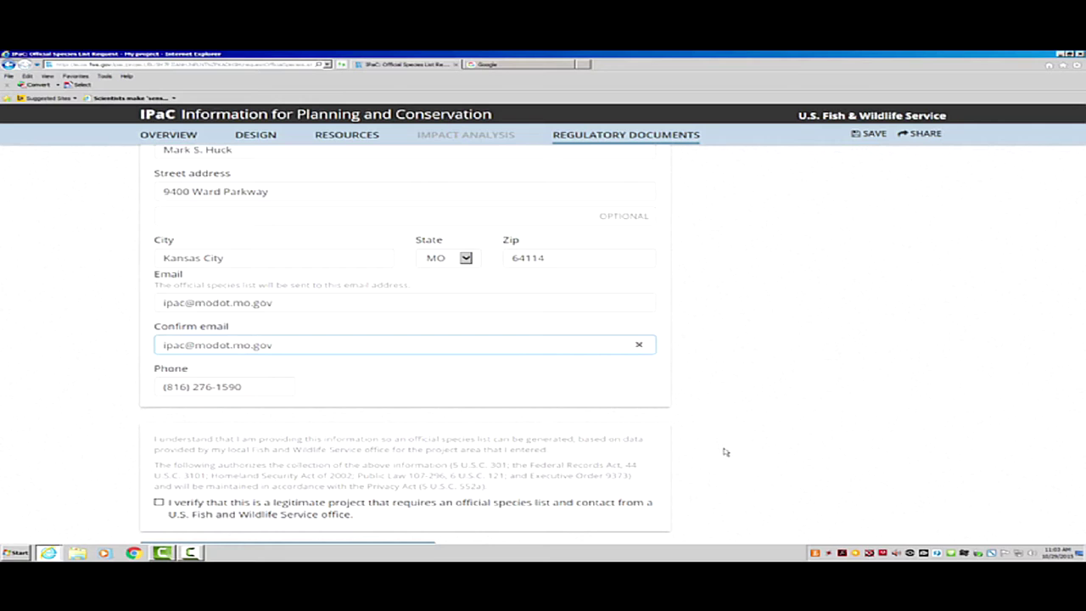
scroll(724, 451, "down", 1)
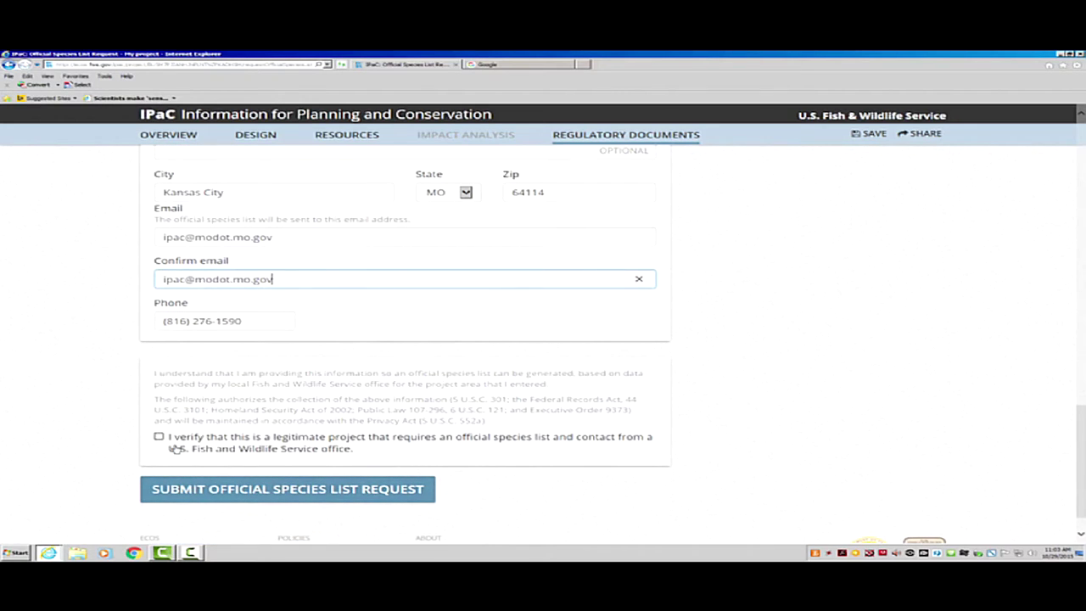
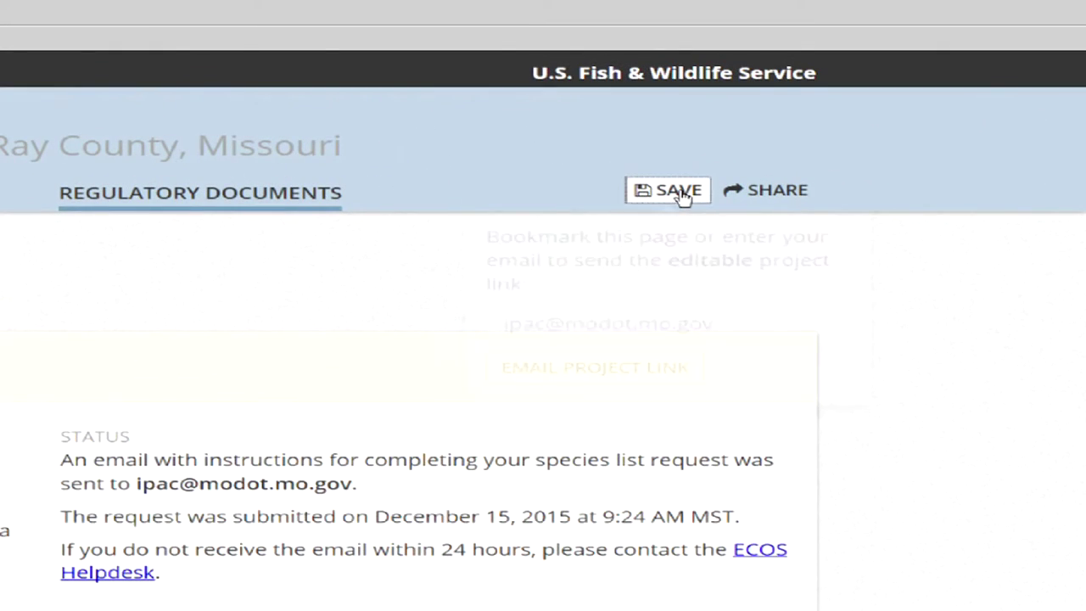
Replace the email address with a staff member's address and send them the editable project link.
left_click(683, 194)
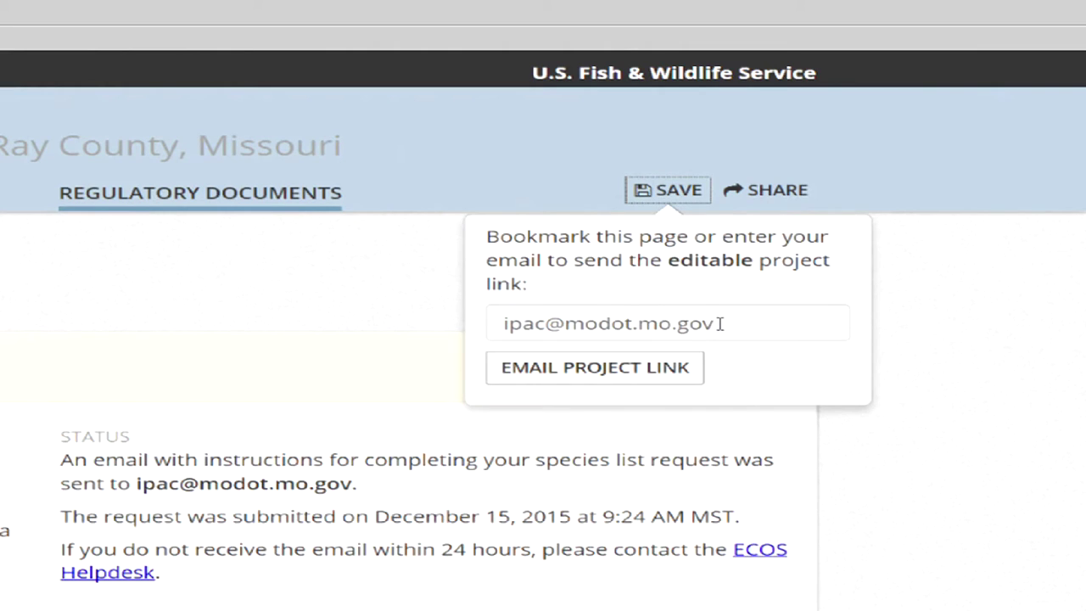
left_click_drag(721, 325, 460, 327)
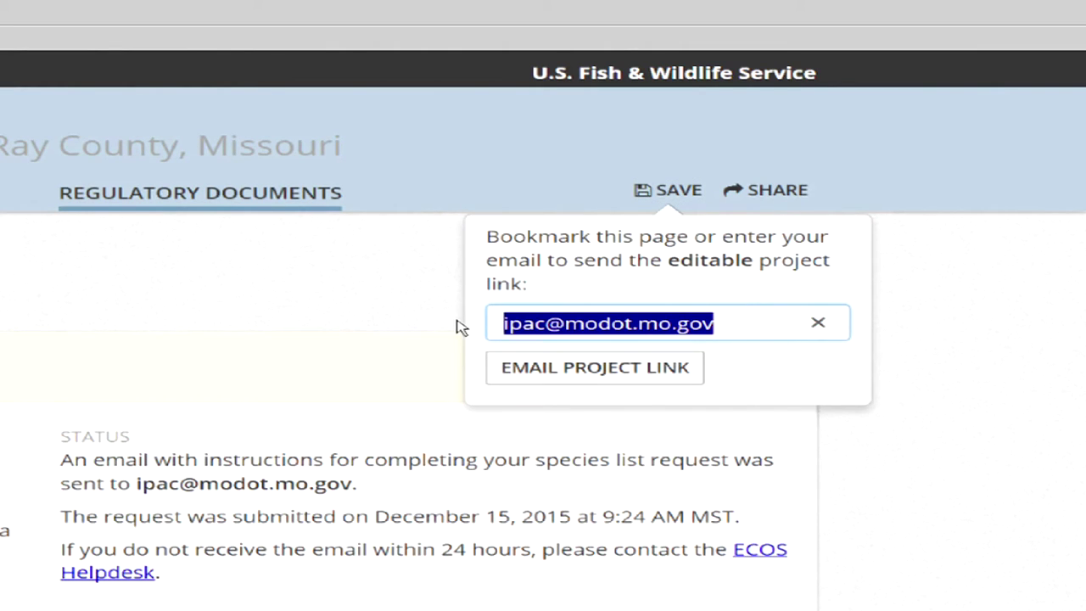
key("ctrl+v")
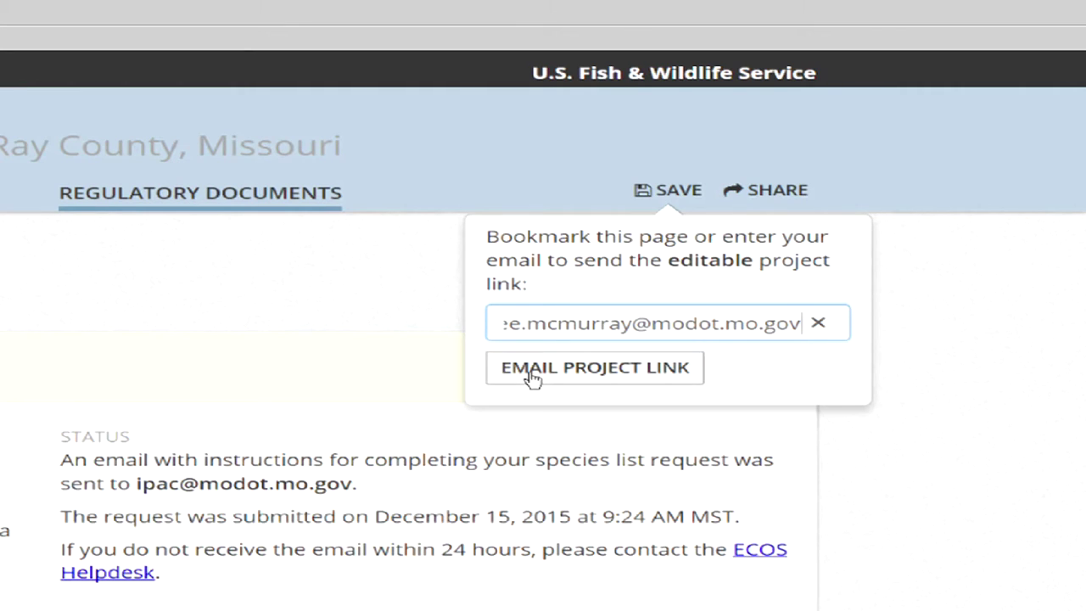
left_click(532, 377)
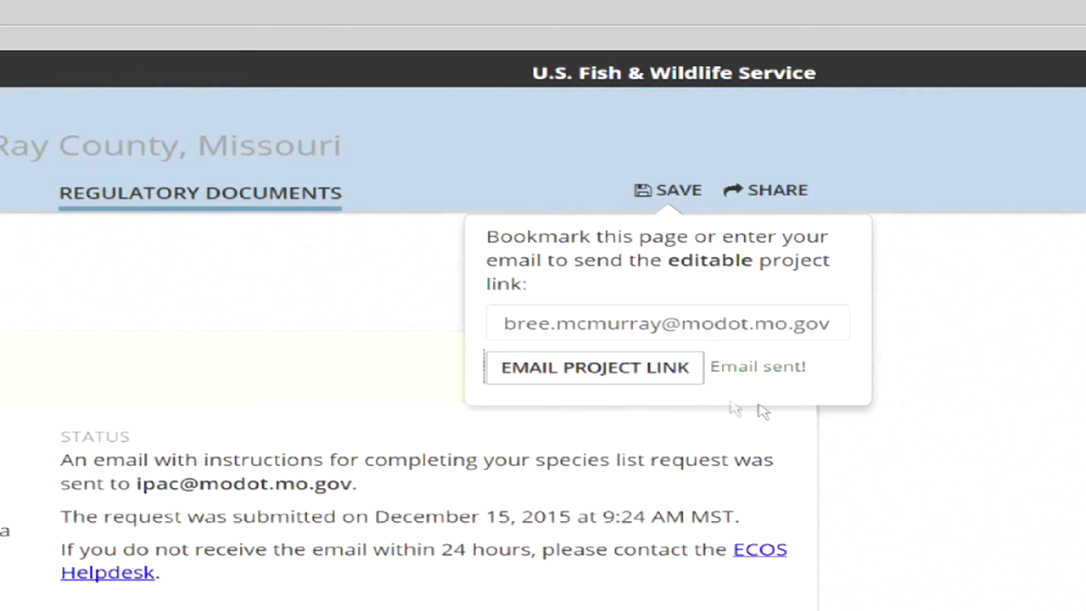
left_click(680, 192)
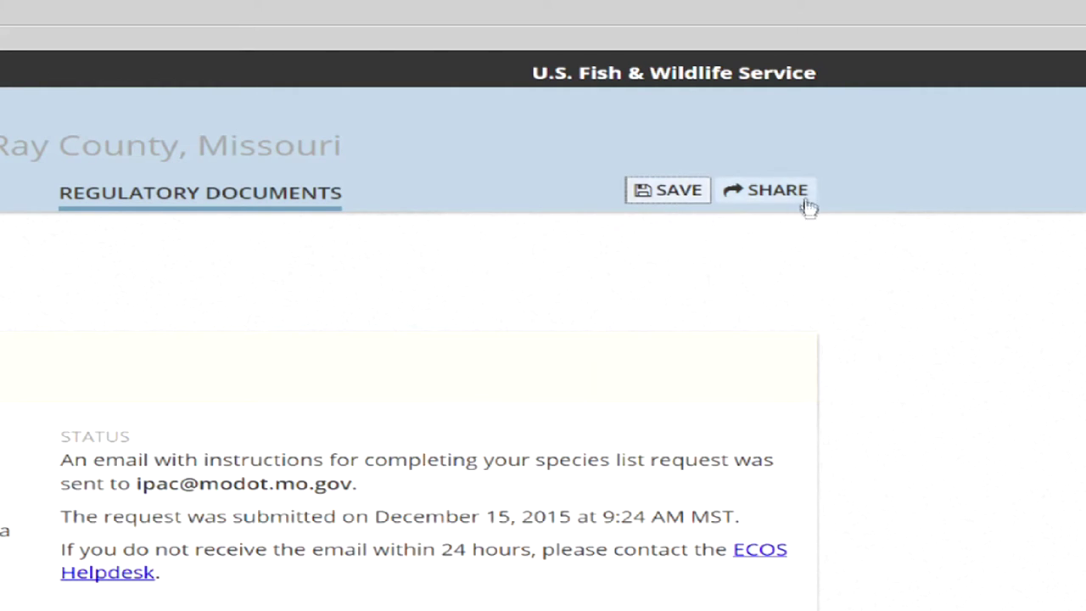
left_click(776, 191)
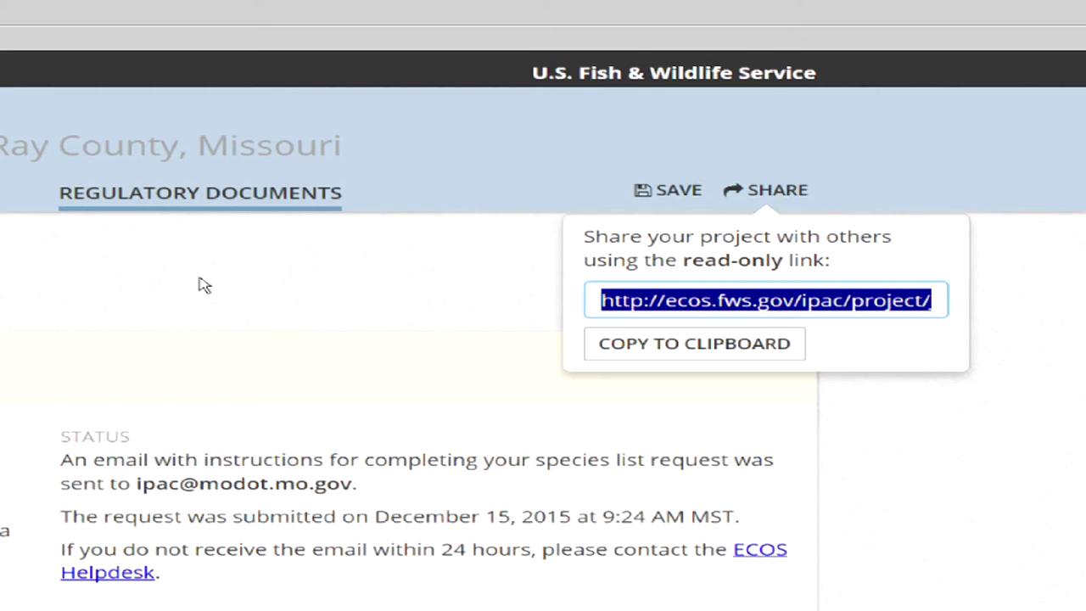
left_click(775, 194)
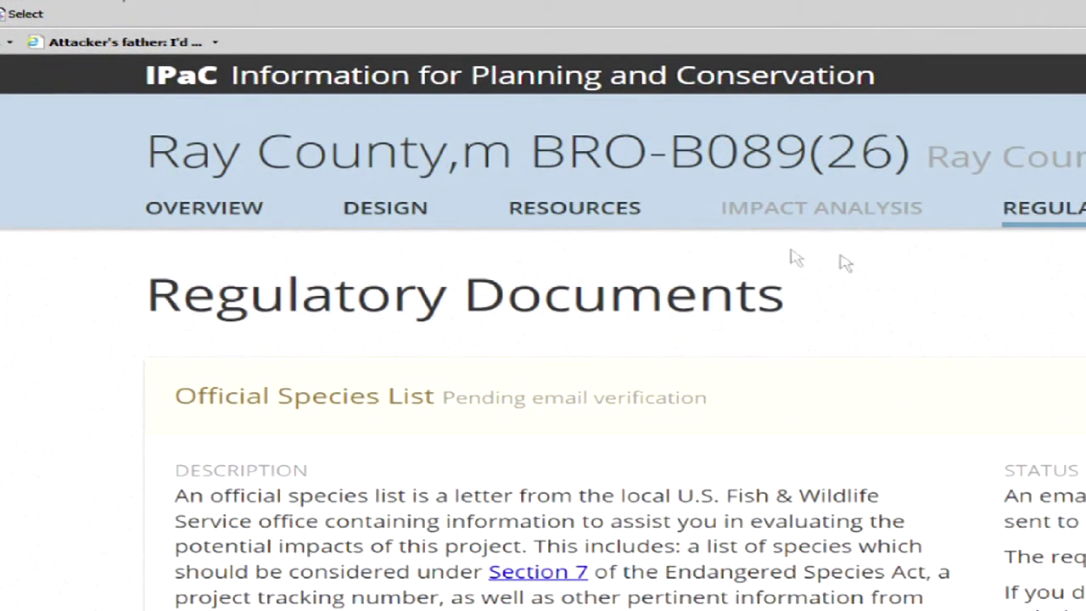
Review the 33 potentially impacted resources, including the endangered birds, fishes and mammals with no critical habitat.
left_click(560, 219)
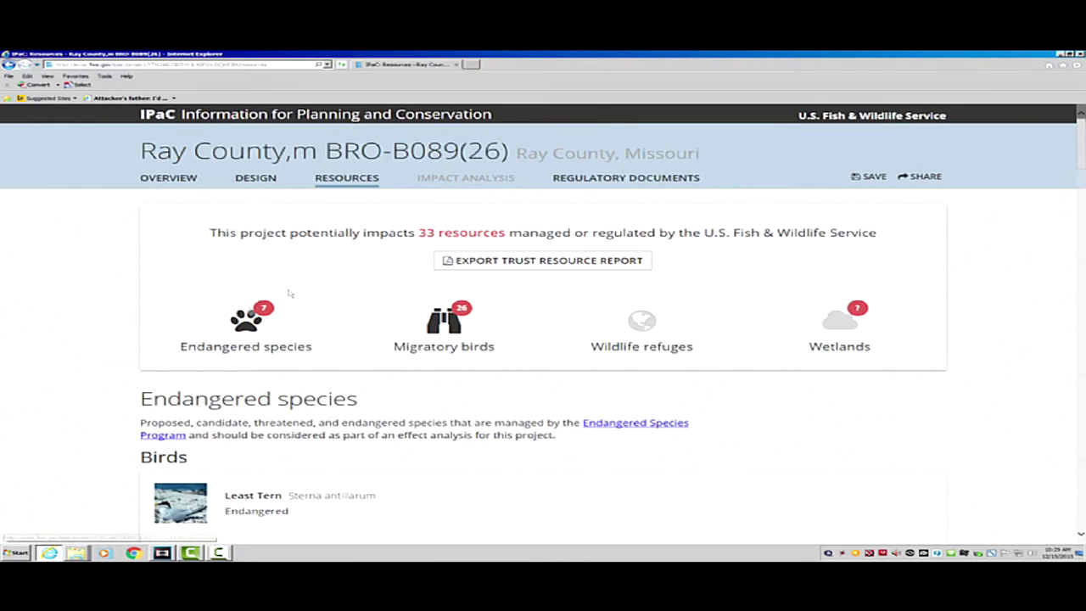
scroll(103, 357, "down", 5)
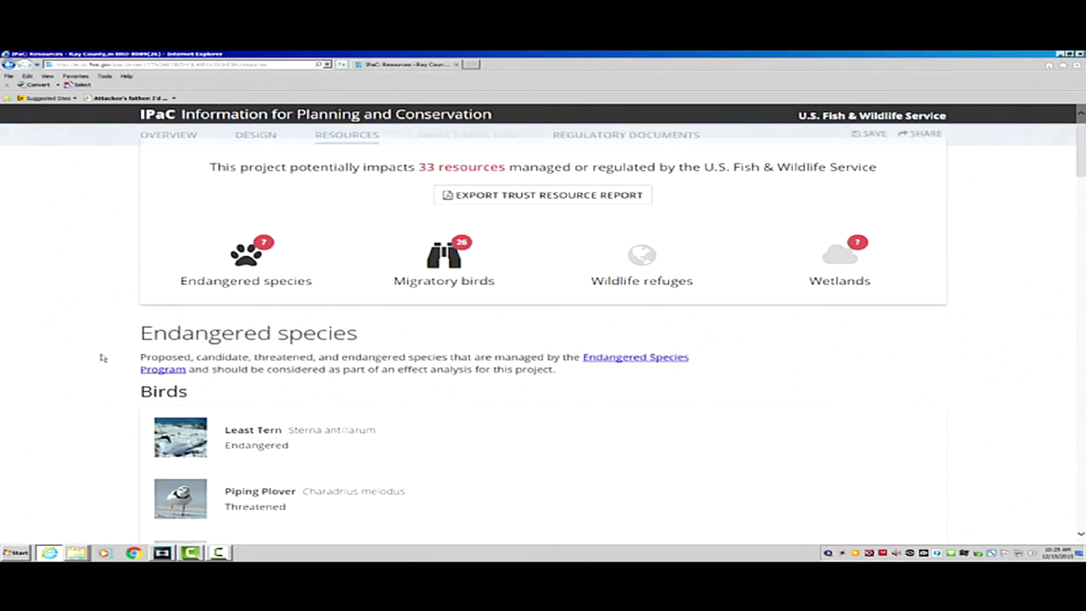
scroll(103, 357, "down", 3)
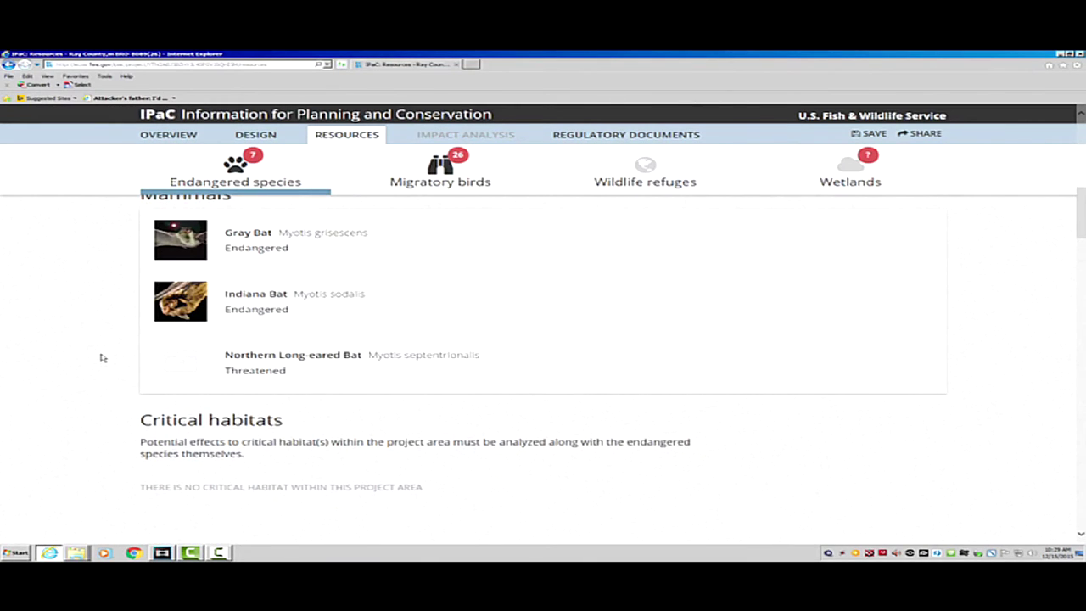
scroll(103, 357, "up", 3)
scroll(103, 357, "up", 3)
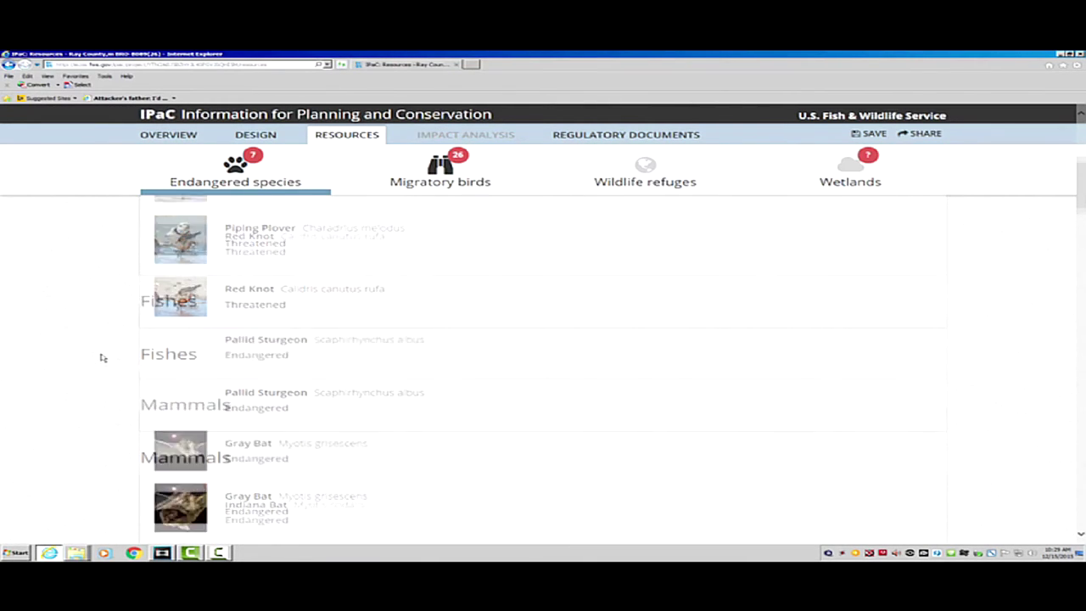